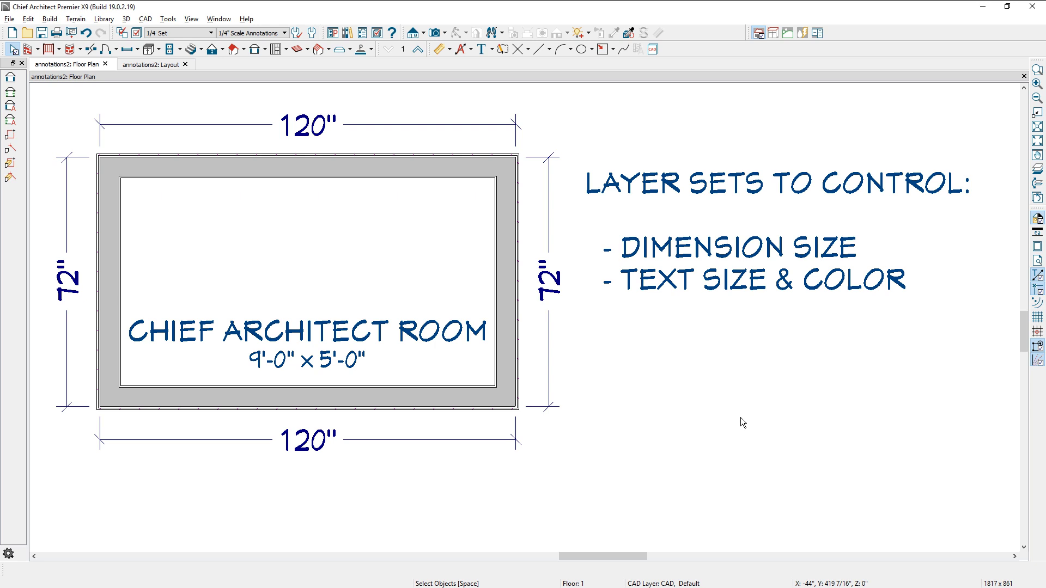
- Switch the active layer set to 1/2 Set and back to 1/4 Set to compare the plan's annotations
click(185, 34)
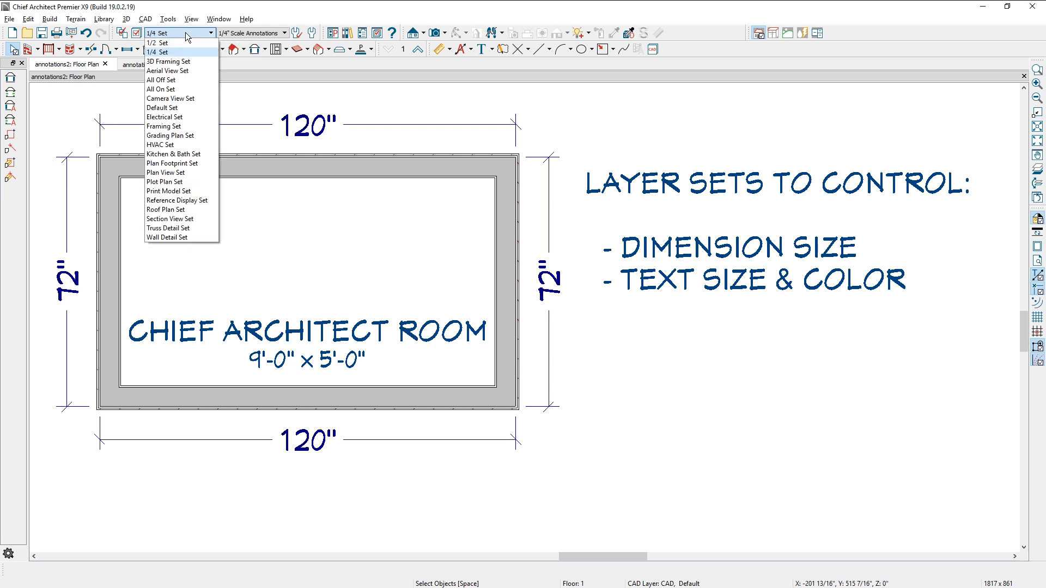
click(189, 43)
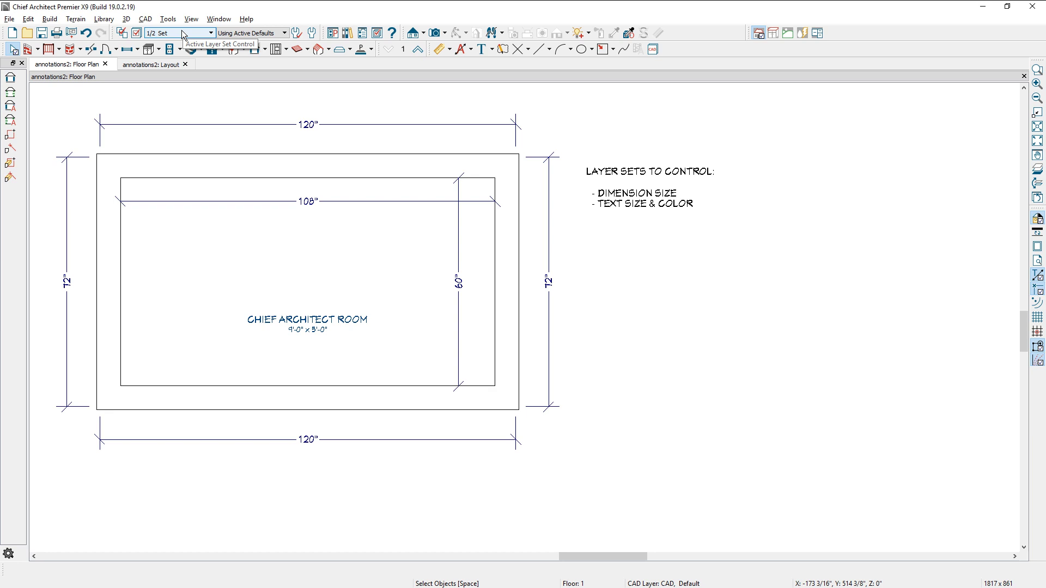
scroll(183, 34, down, 1)
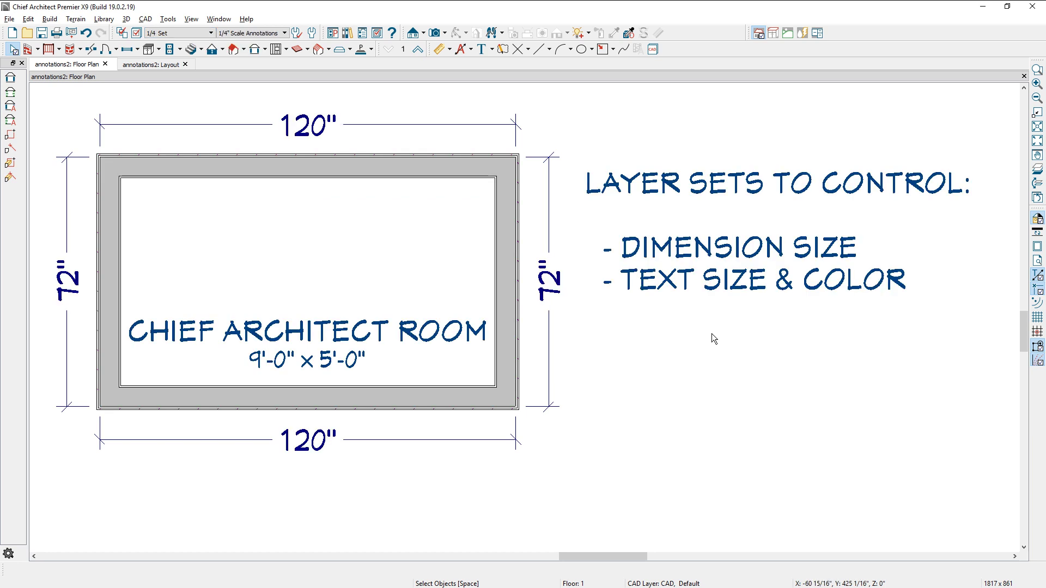
- Check which layers the note text and a vertical 72" dimension use, and review the text style assigned to those layers in 1/4 Set
click(727, 286)
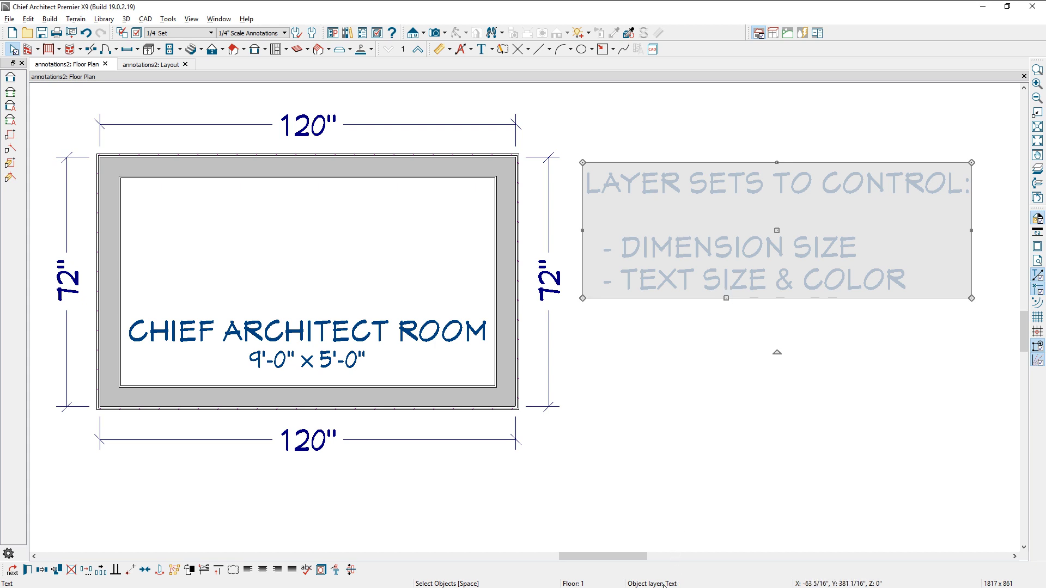
click(549, 342)
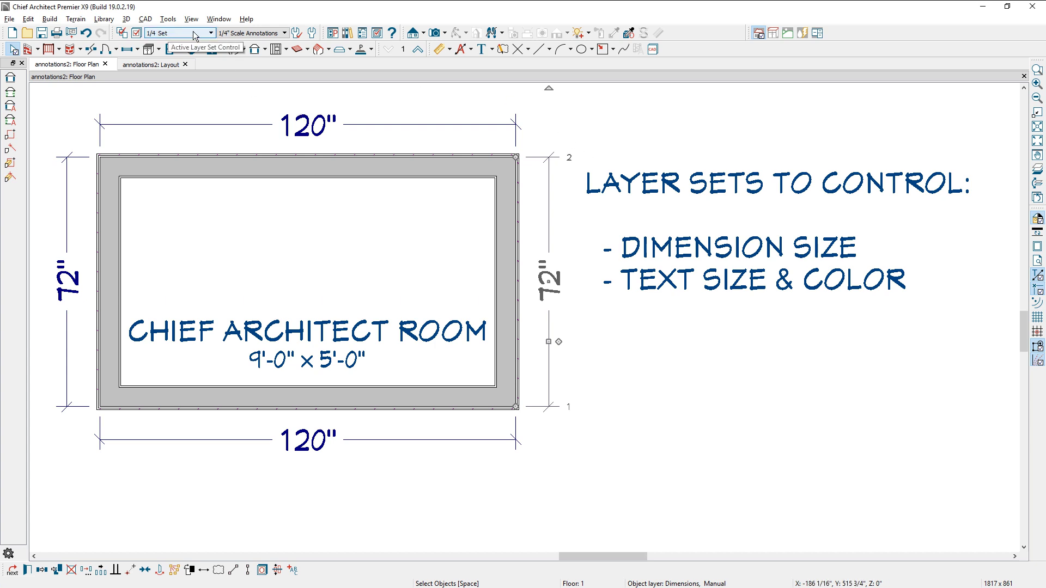
click(138, 34)
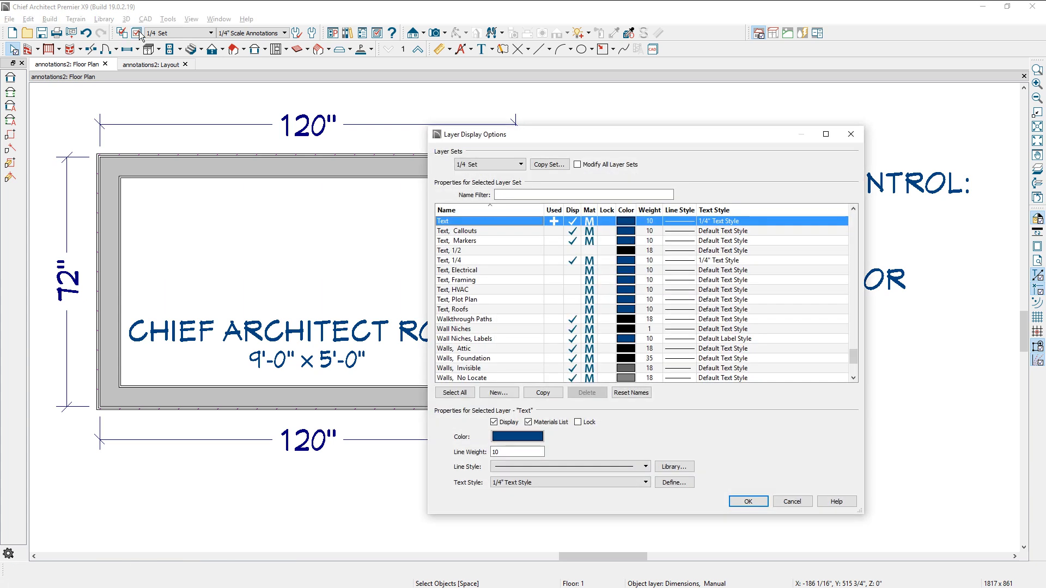
drag(534, 135, 305, 126)
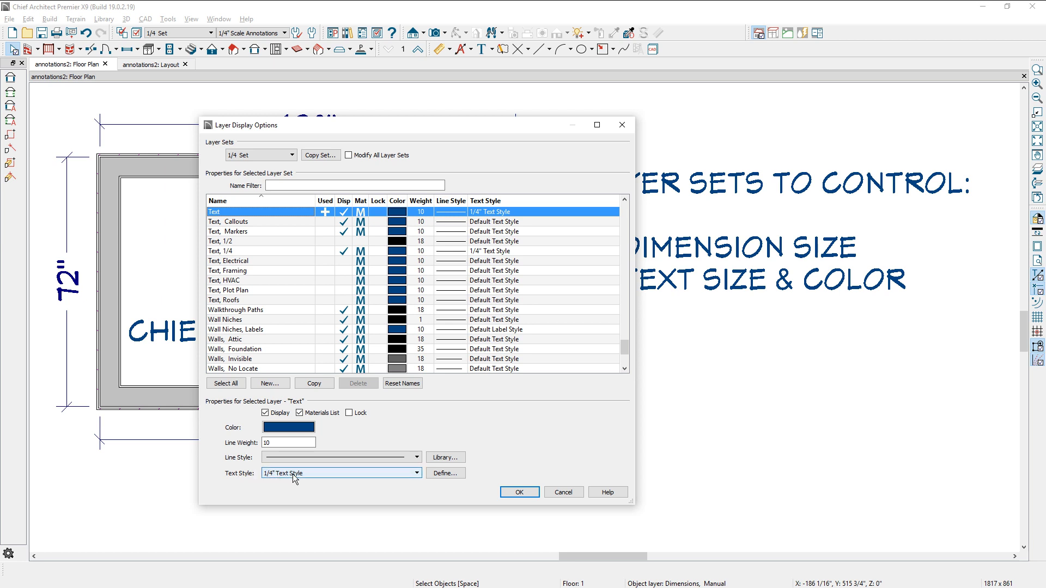
click(446, 473)
click(873, 143)
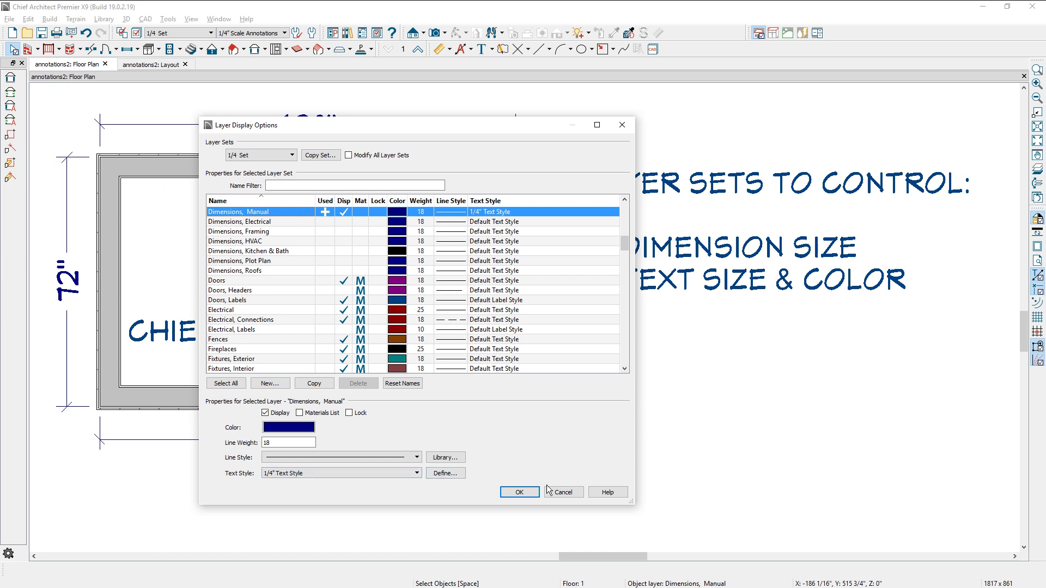
click(519, 492)
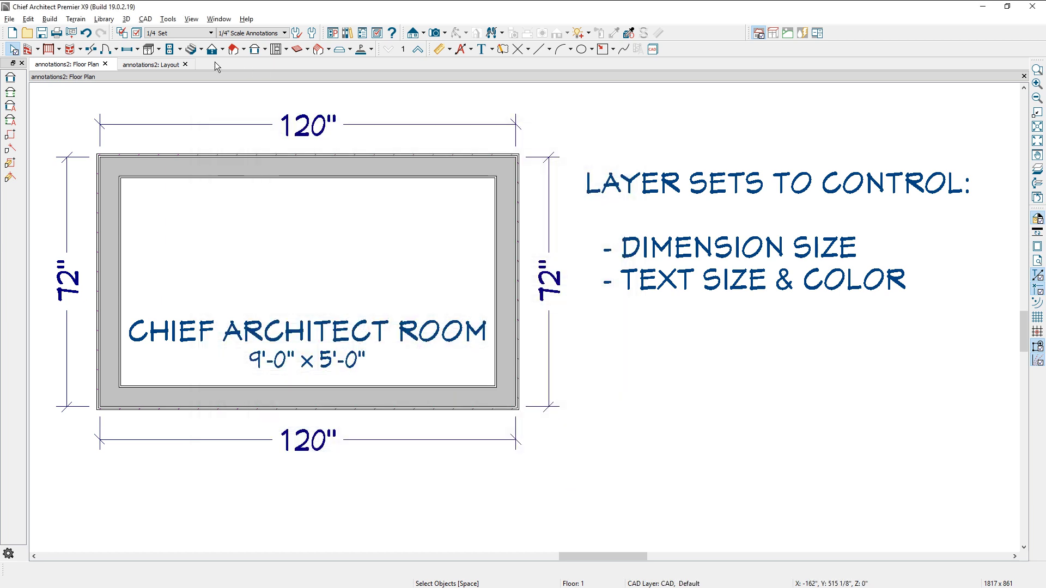
- Activate 1/2 Set and review the 1/2" Text Style definition used by its Dimensions, Manual and Text layers
click(194, 34)
click(195, 43)
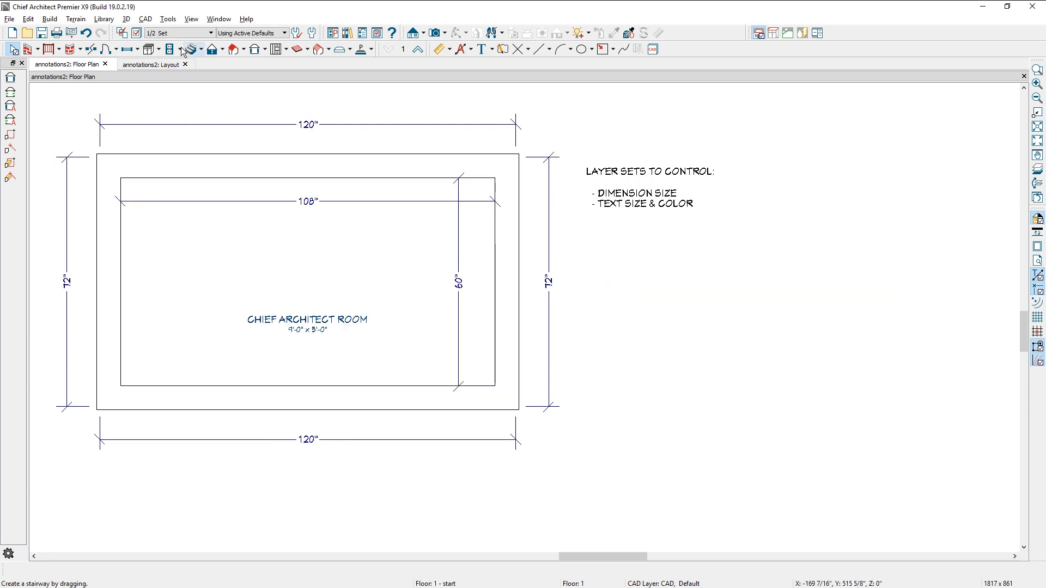
click(138, 35)
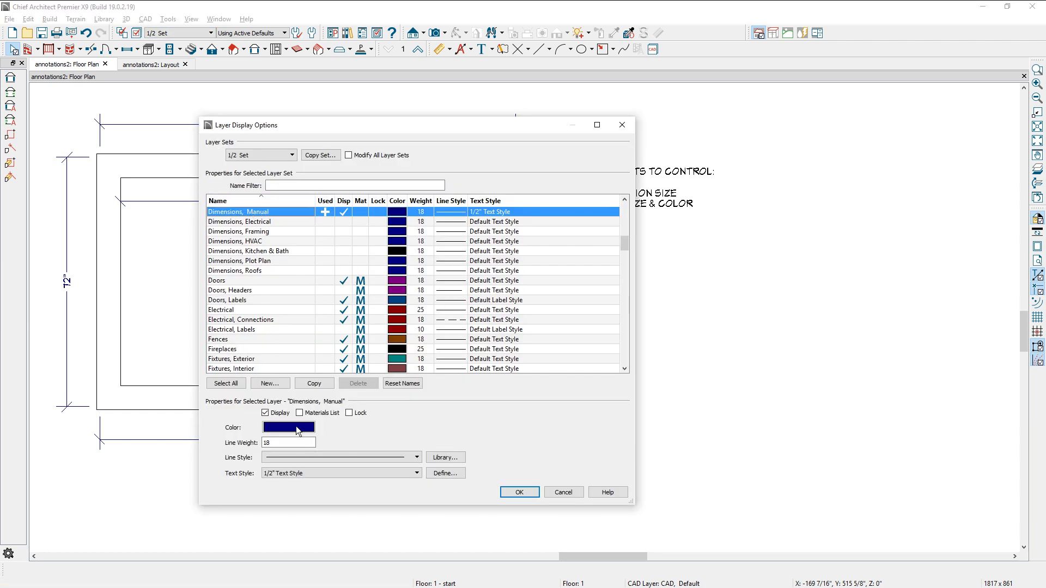
click(433, 474)
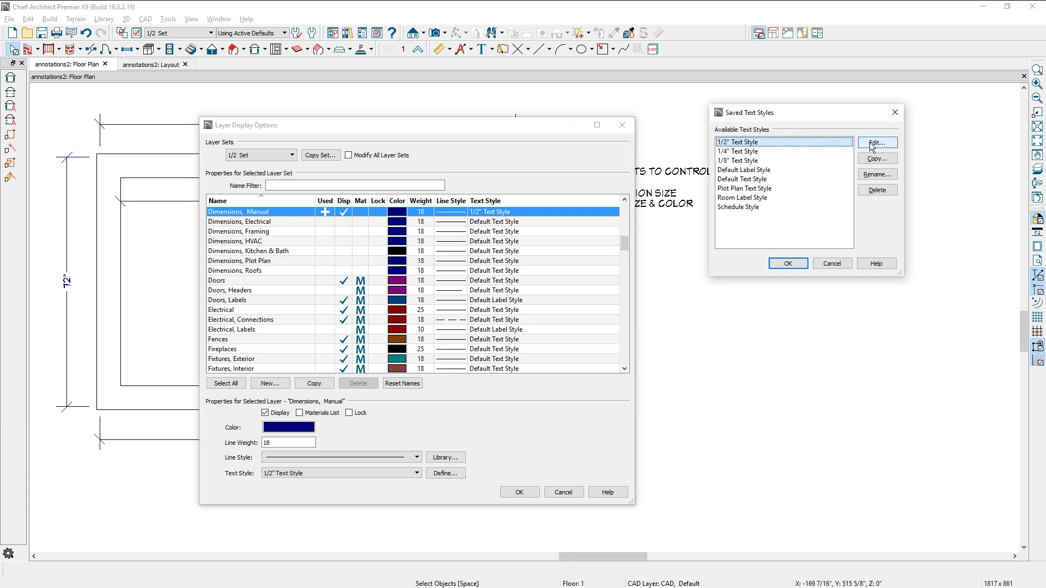
click(874, 143)
click(372, 116)
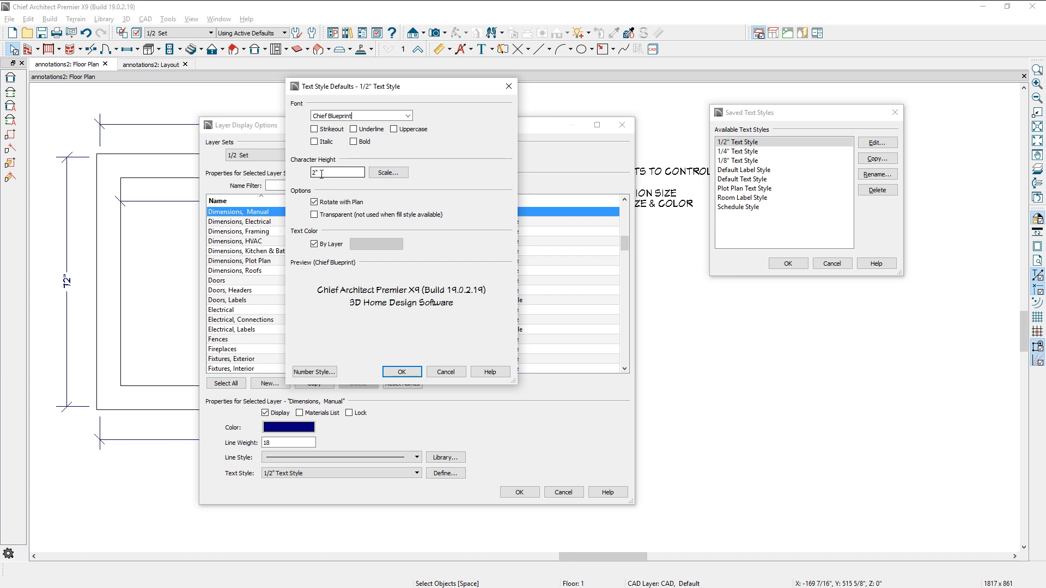
click(445, 371)
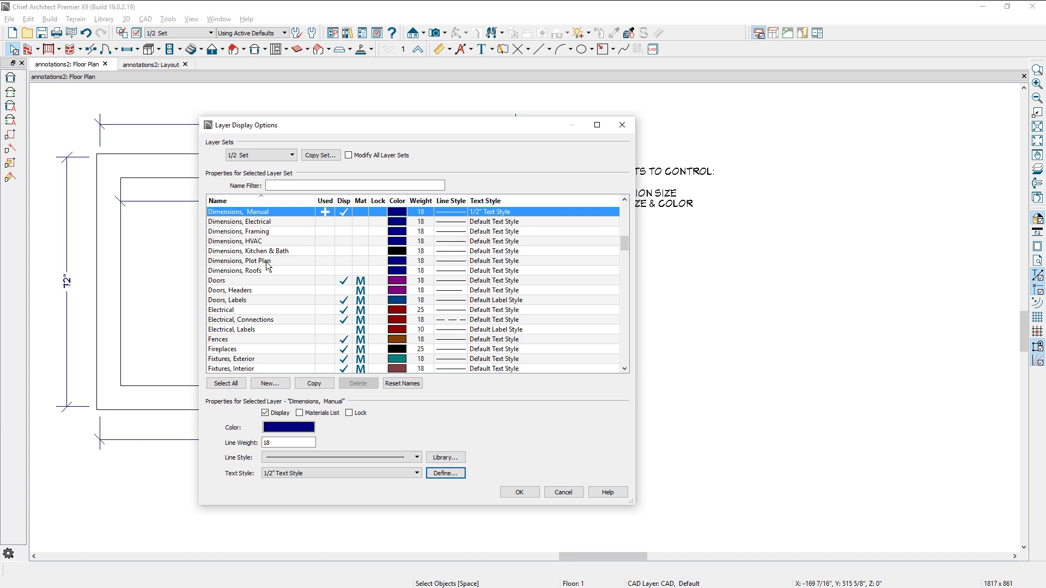
key(t)
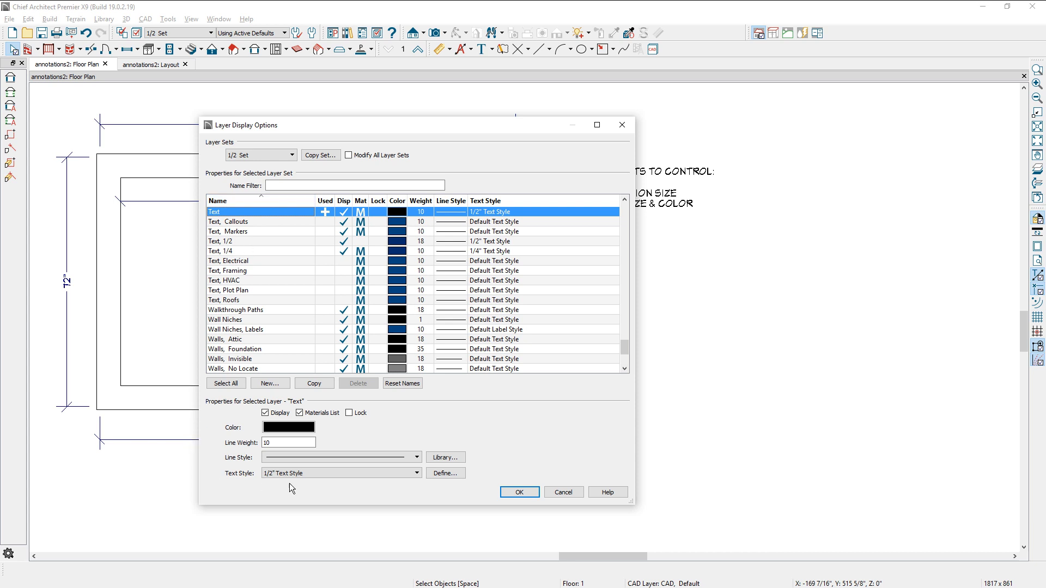
click(563, 492)
- Toggle the plan's layer set to 1/4 Set and back to 1/2 Set to compare text and dimension sizes
click(200, 33)
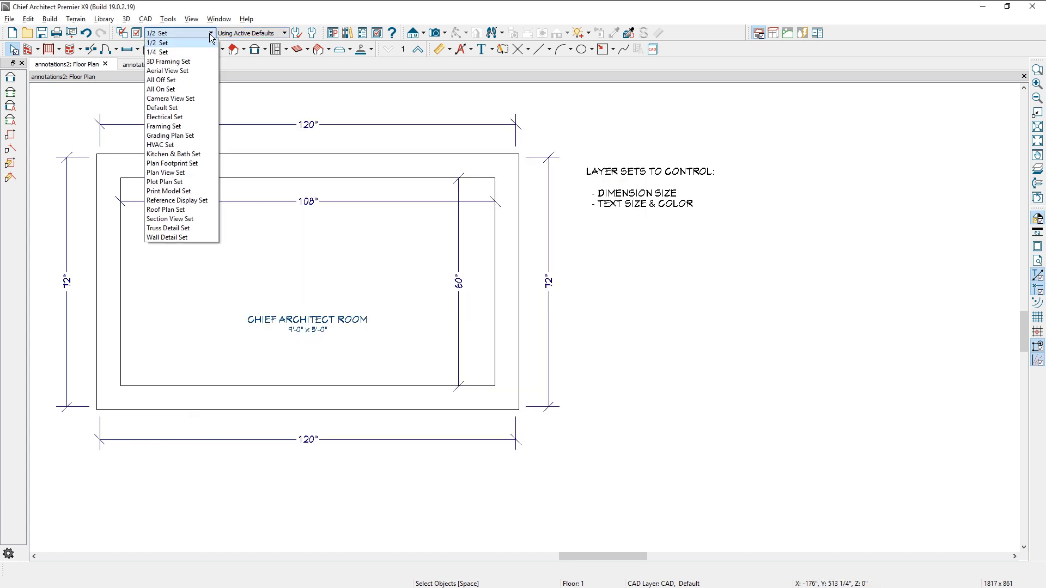
click(194, 51)
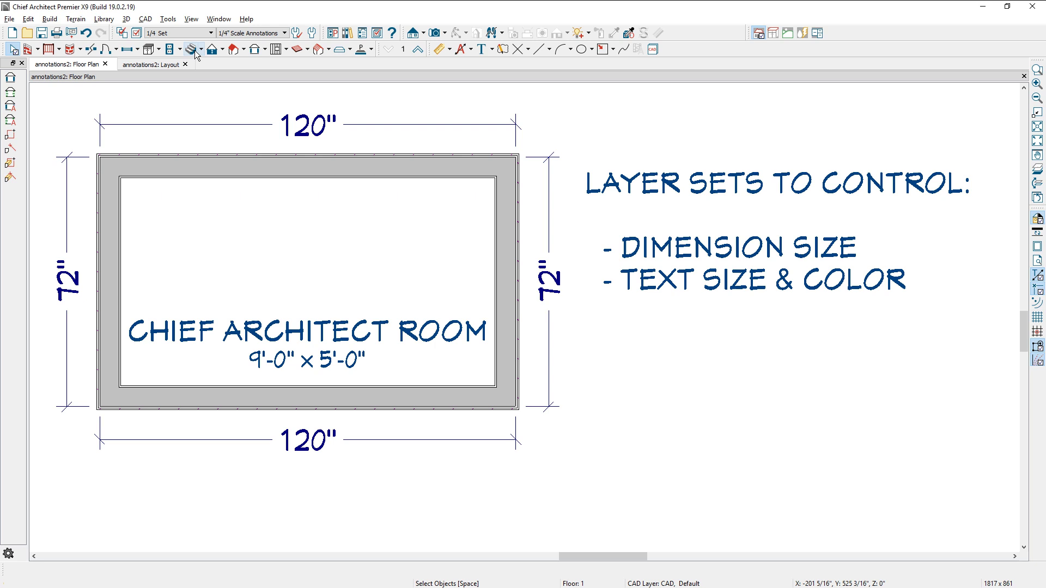
click(198, 33)
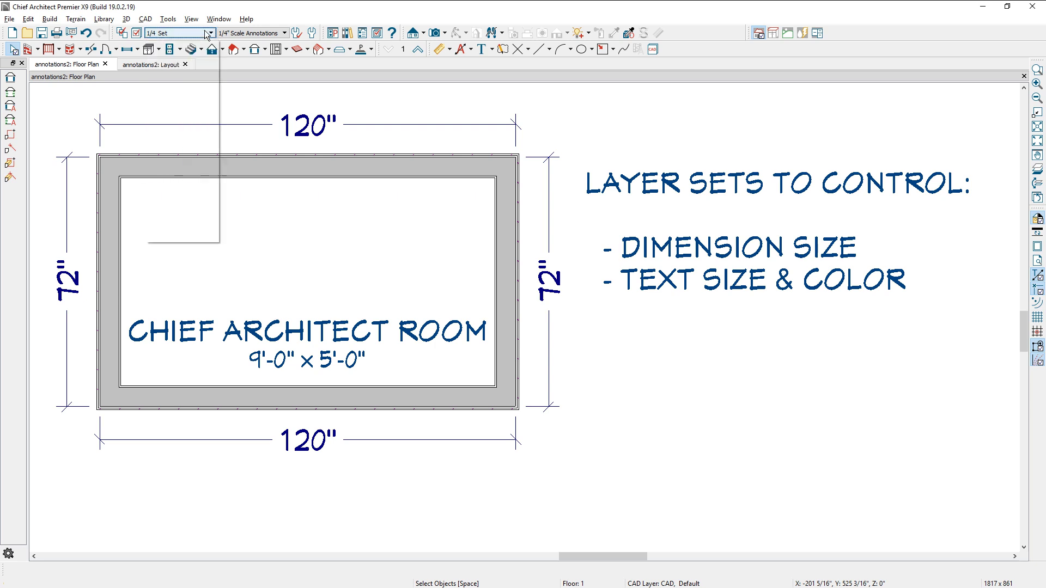
click(196, 46)
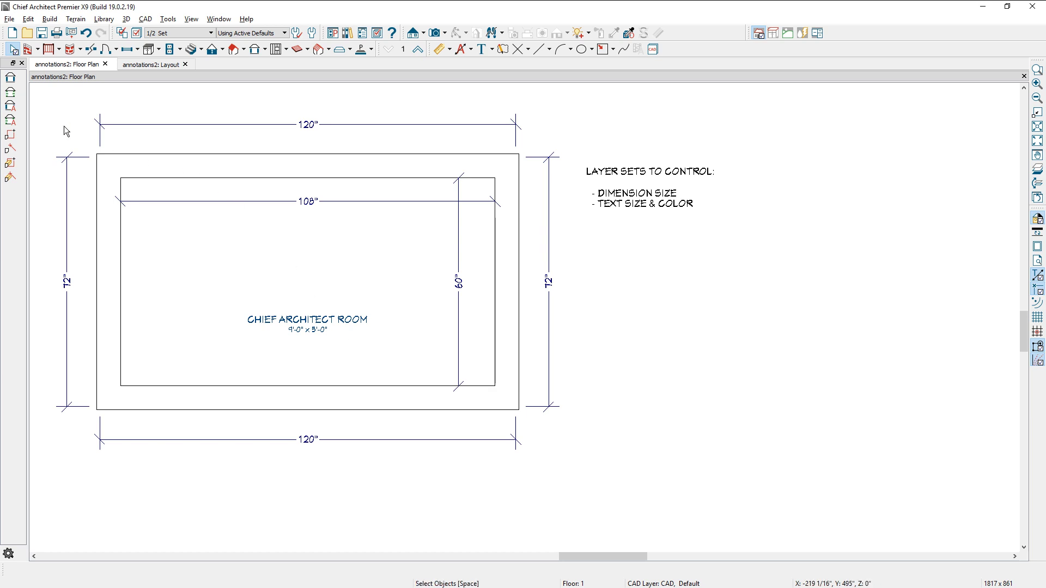
- Send the entire plan view with 1/2 Set active to layout page 1 at a scale of 1/2 in = 1 ft
click(10, 19)
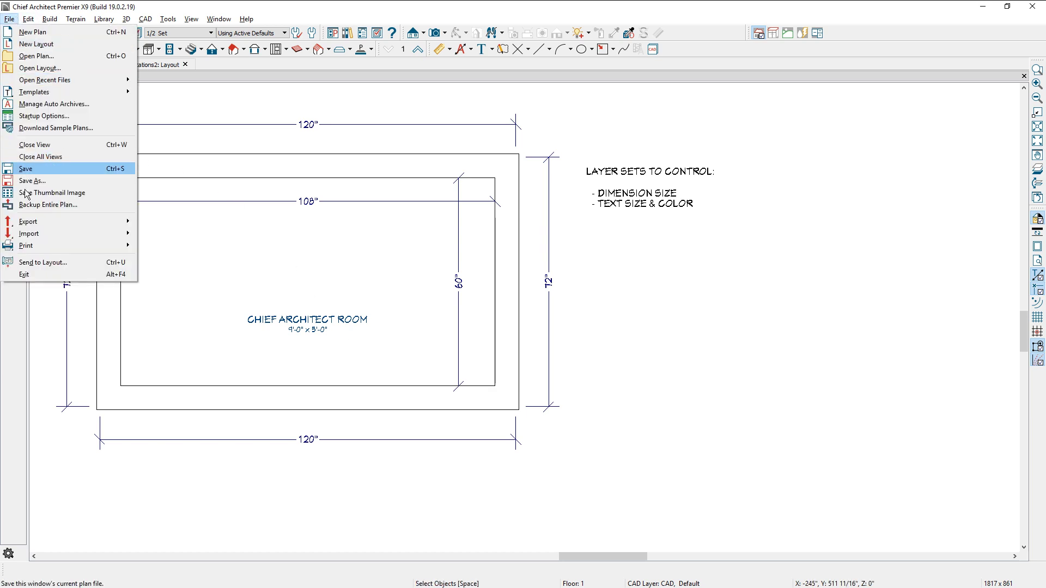
click(29, 262)
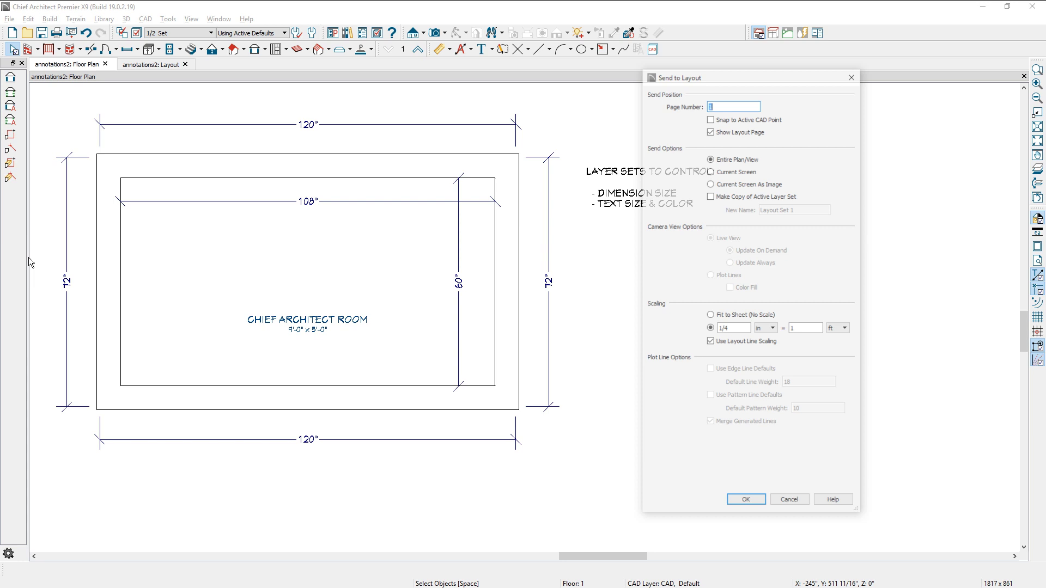
click(737, 329)
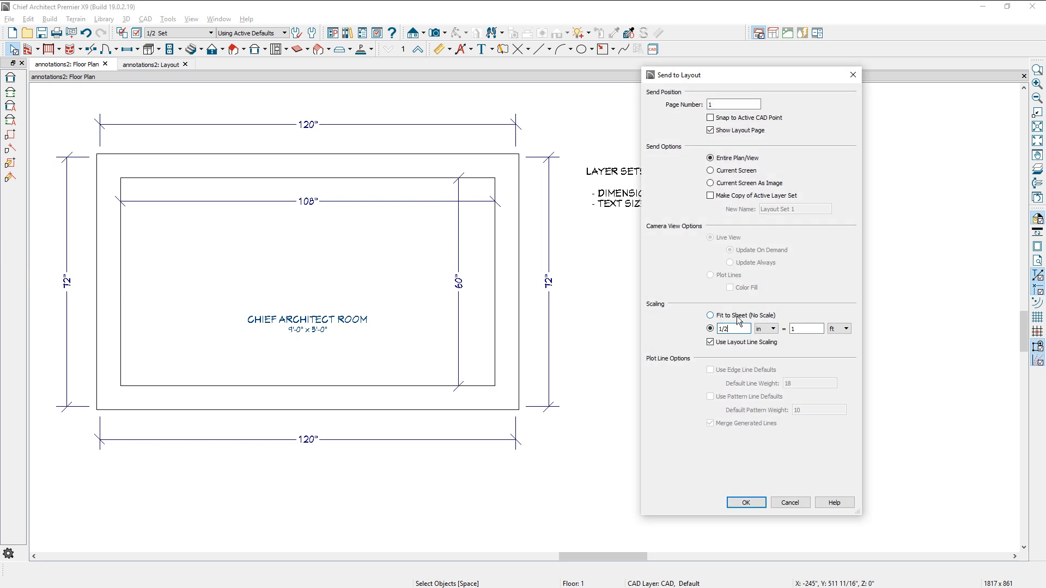
click(734, 503)
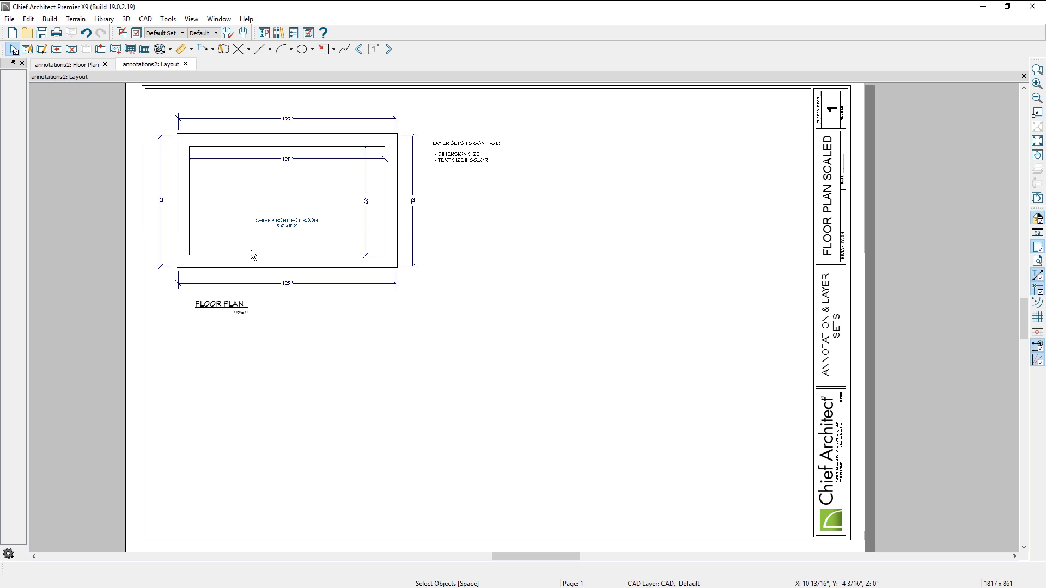
- Activate 1/4 Set in the floor plan and send the entire view to layout page 1 at 1/4 in = 1 ft
click(79, 66)
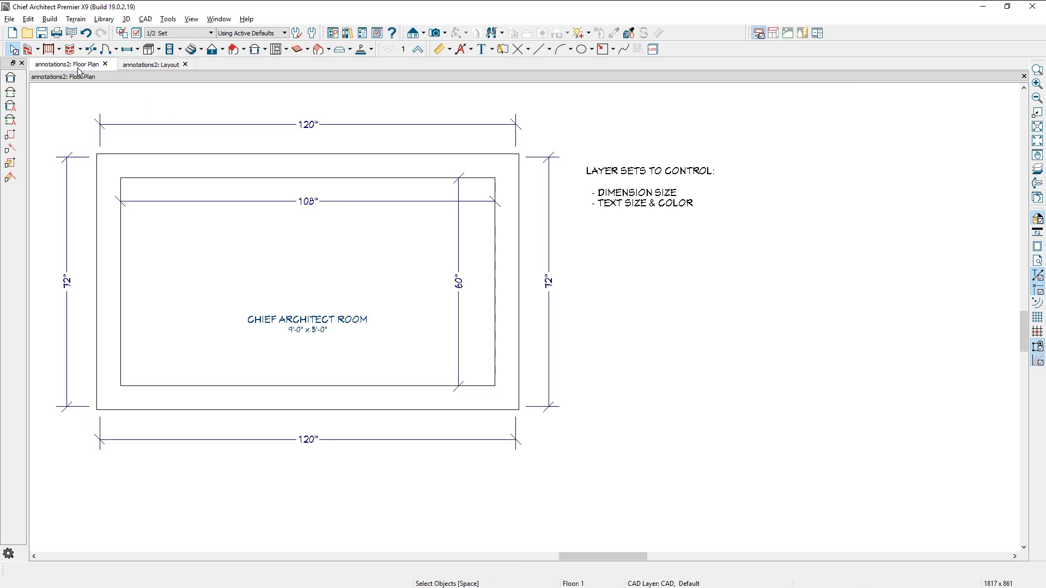
click(186, 33)
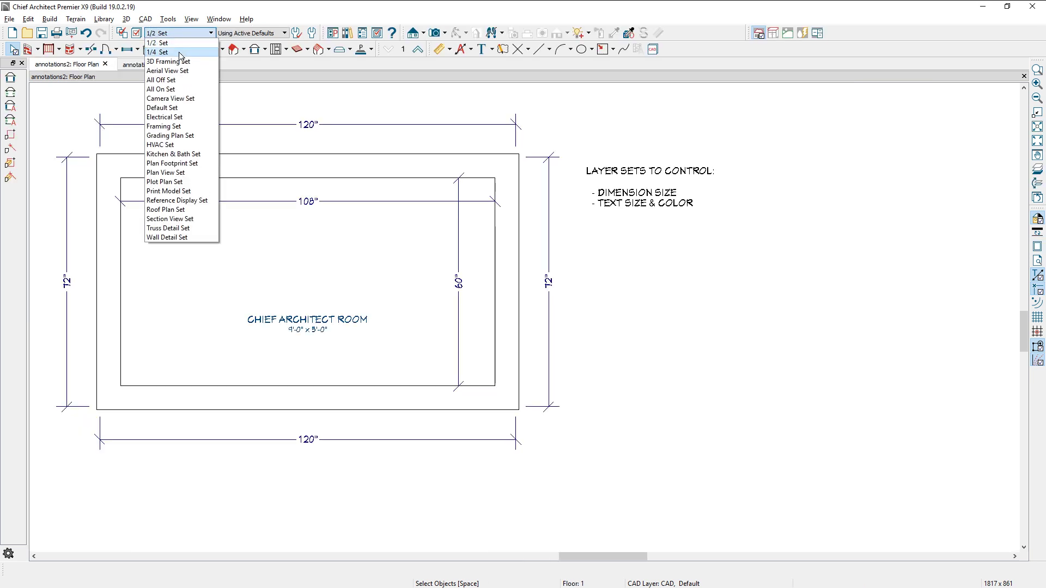
click(178, 51)
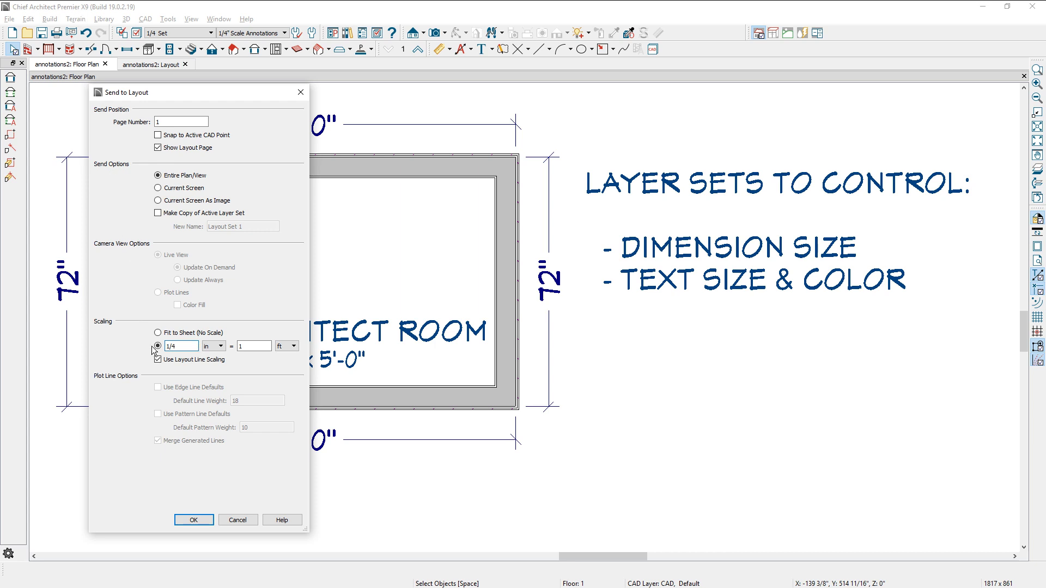
click(193, 520)
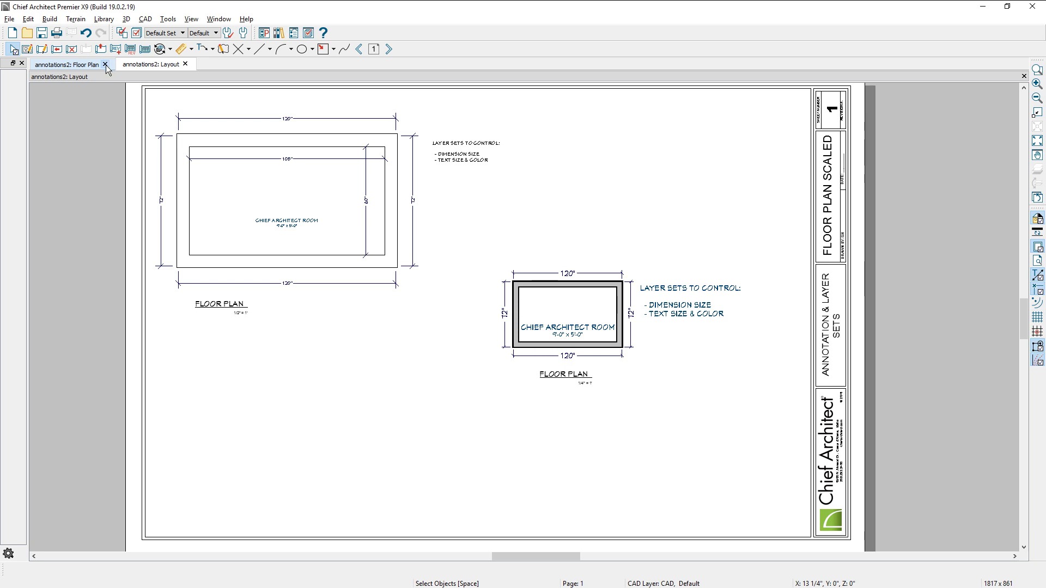
- Close the floor plan, reopen it from each of the two layout views to check its layer set, and return to the layout sheet
click(106, 64)
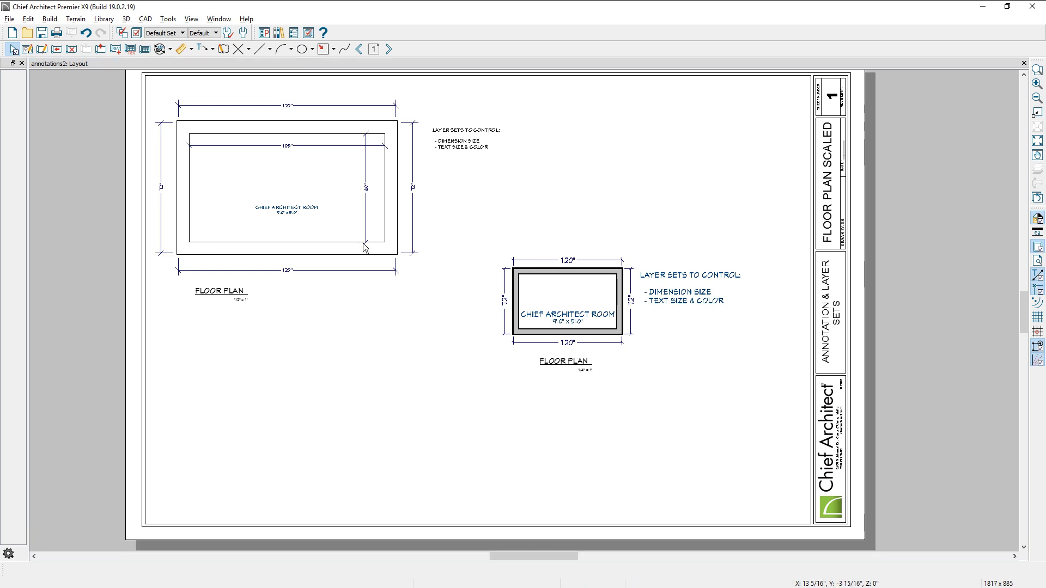
double_click(365, 247)
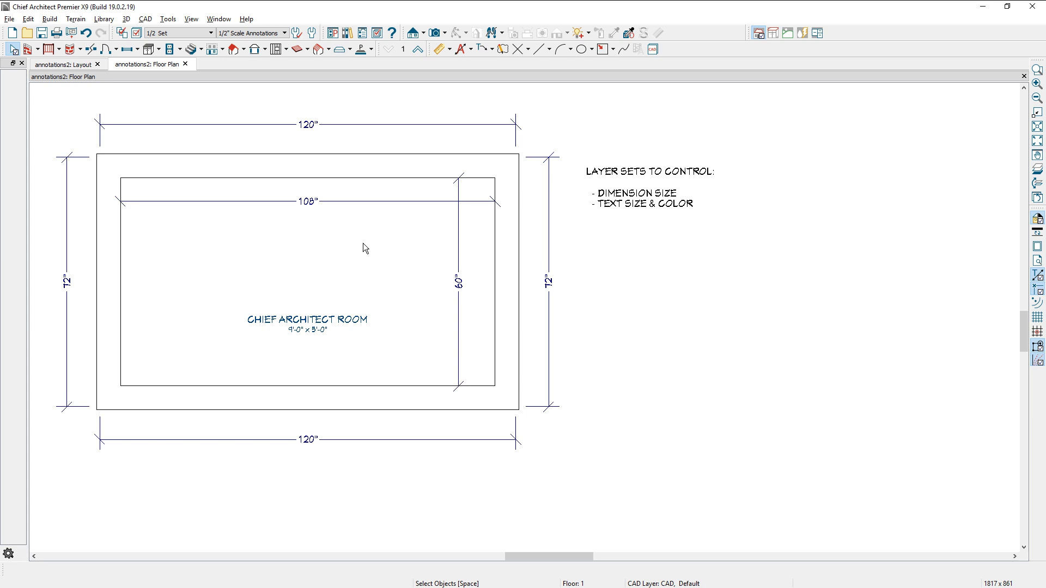
click(98, 65)
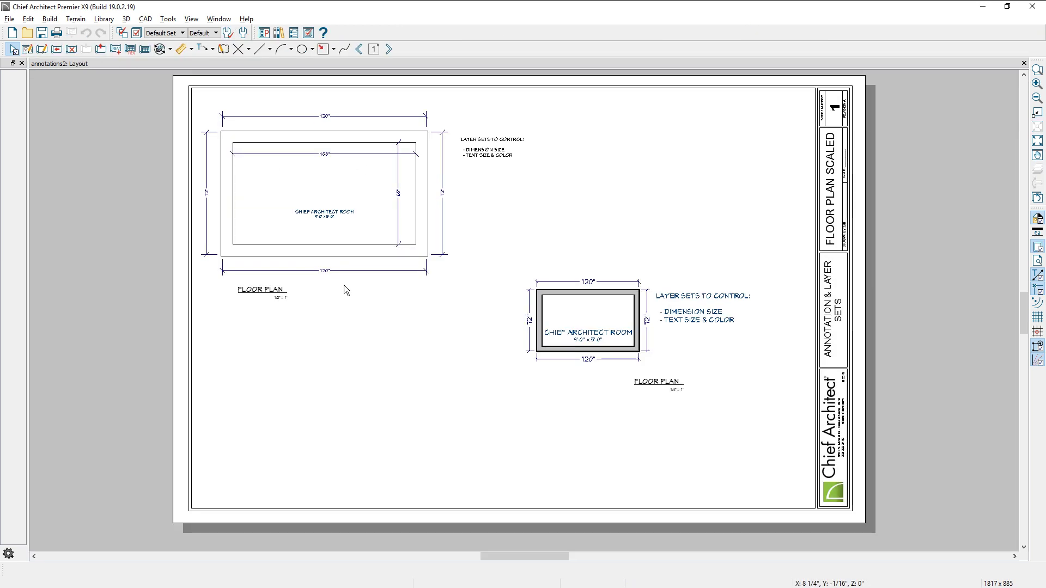
double_click(557, 314)
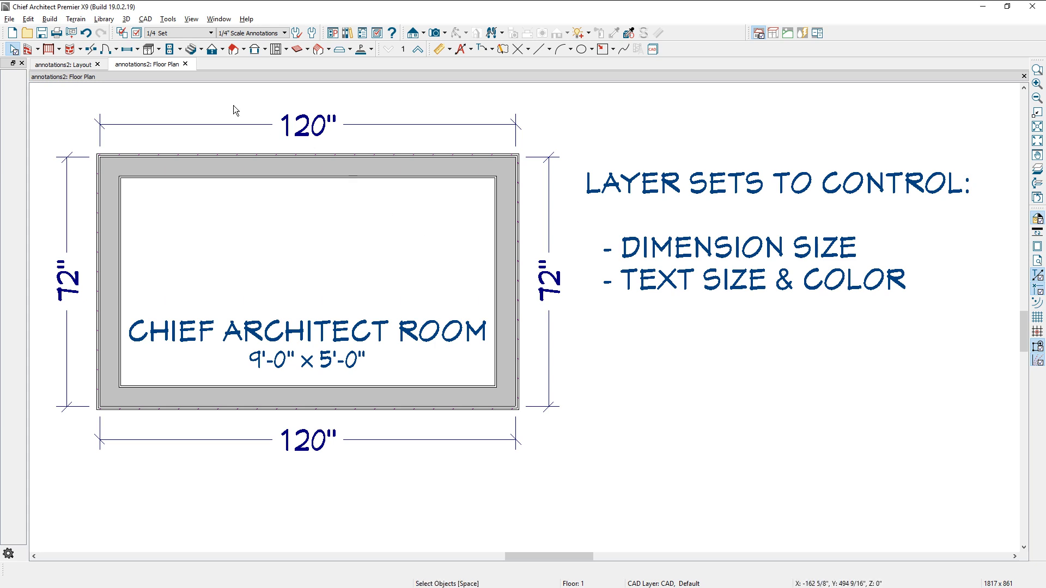
click(77, 65)
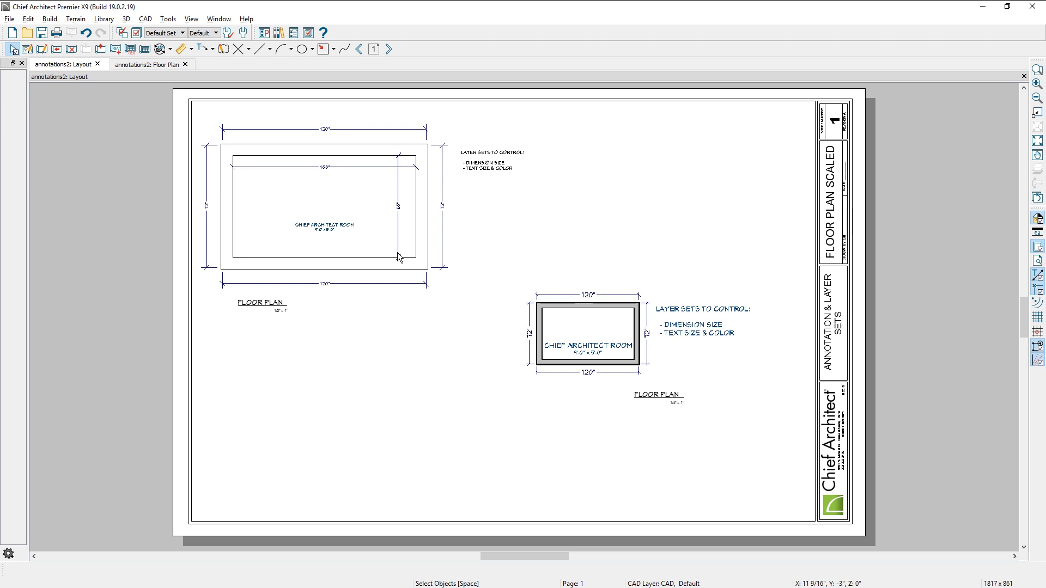
- Open the floor plan from the 1/4-scale layout view and make 1/2" Scale Annotations the active annotation set
double_click(577, 359)
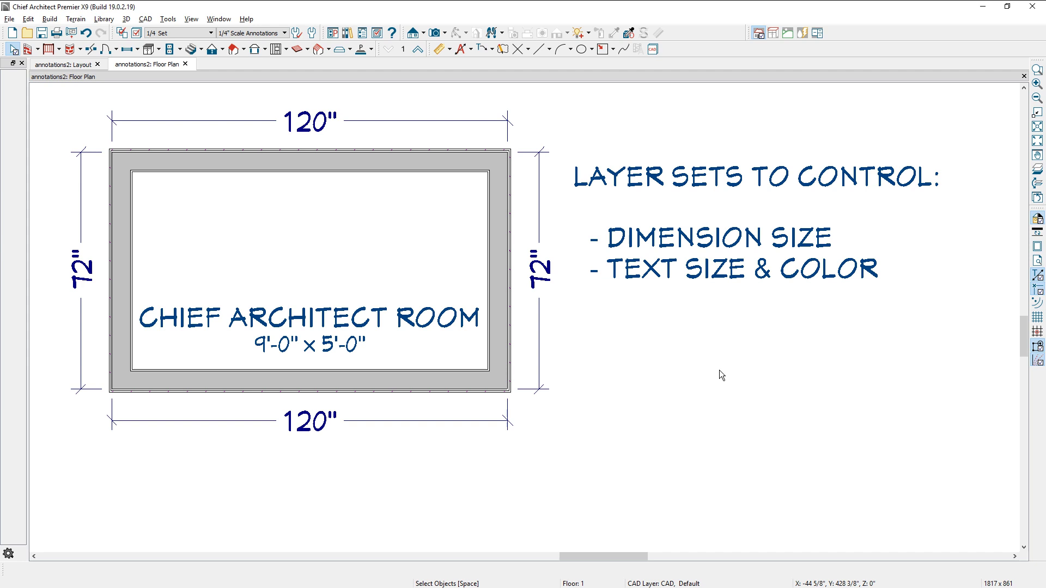
click(284, 34)
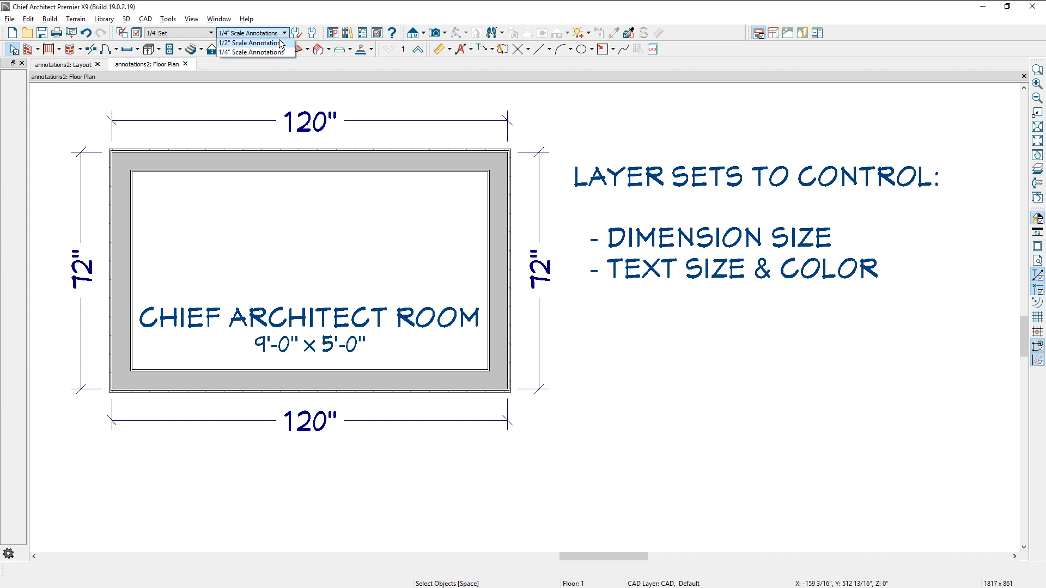
click(282, 43)
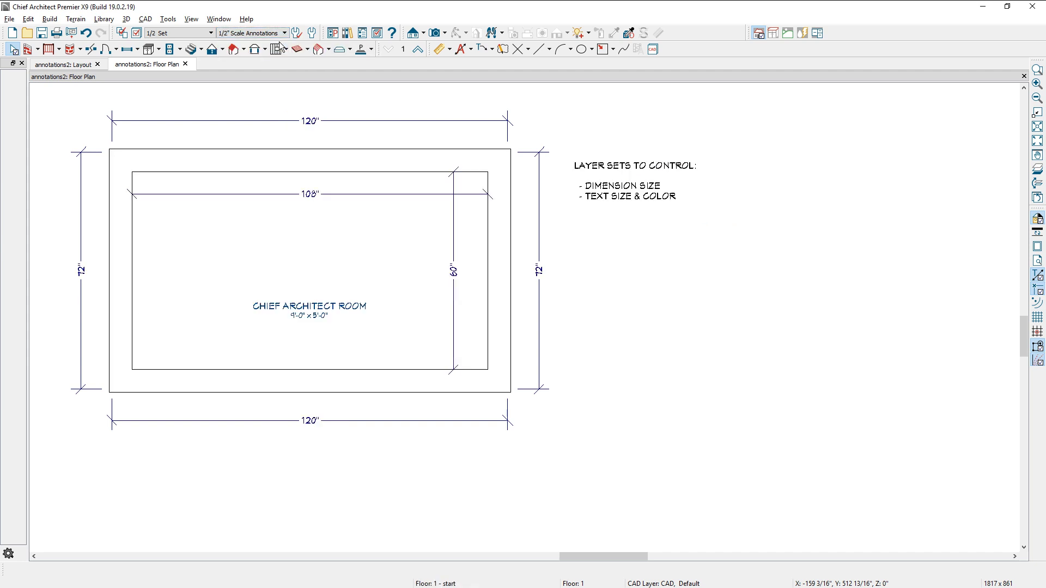
- Check the layer set assigned to the 1/2" and 1/4" Scale Annotations sets in the default settings
click(311, 34)
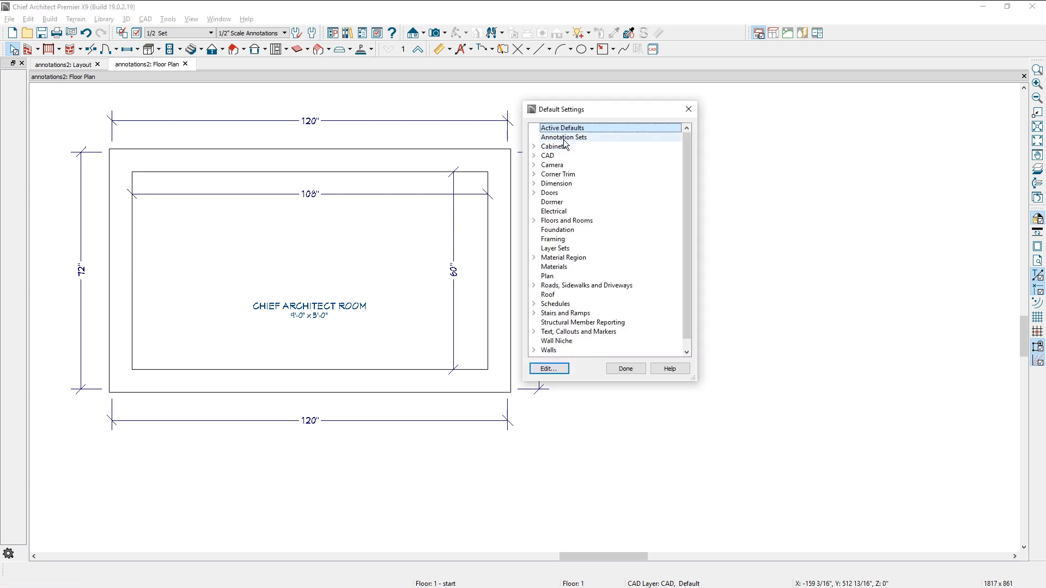
double_click(563, 138)
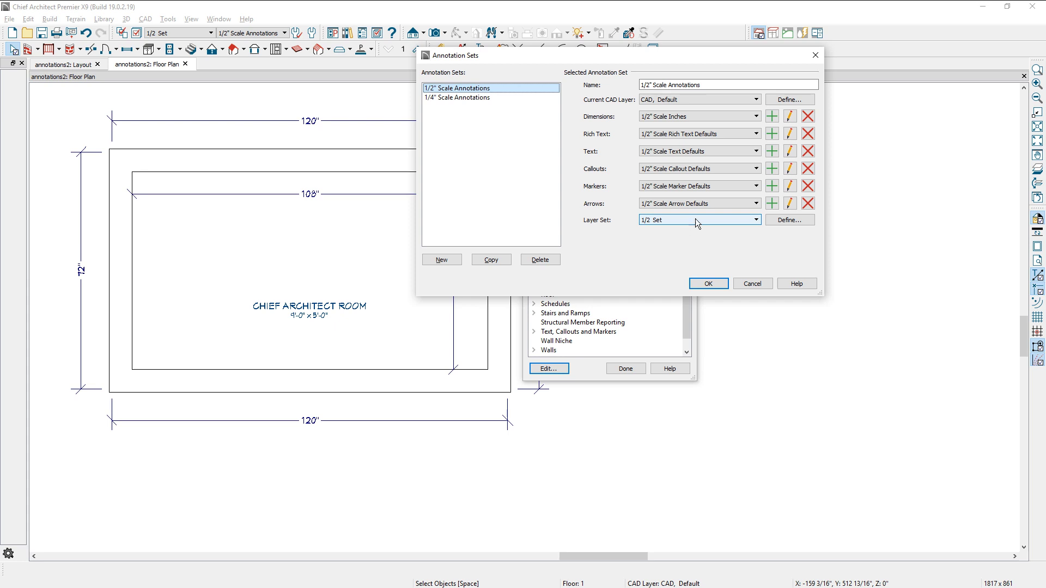
click(752, 221)
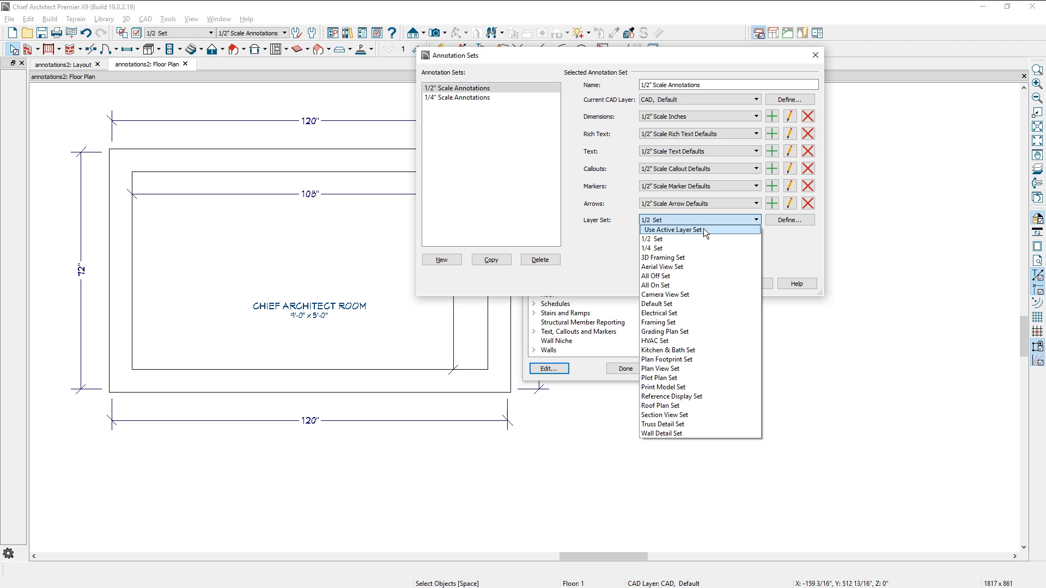
click(613, 237)
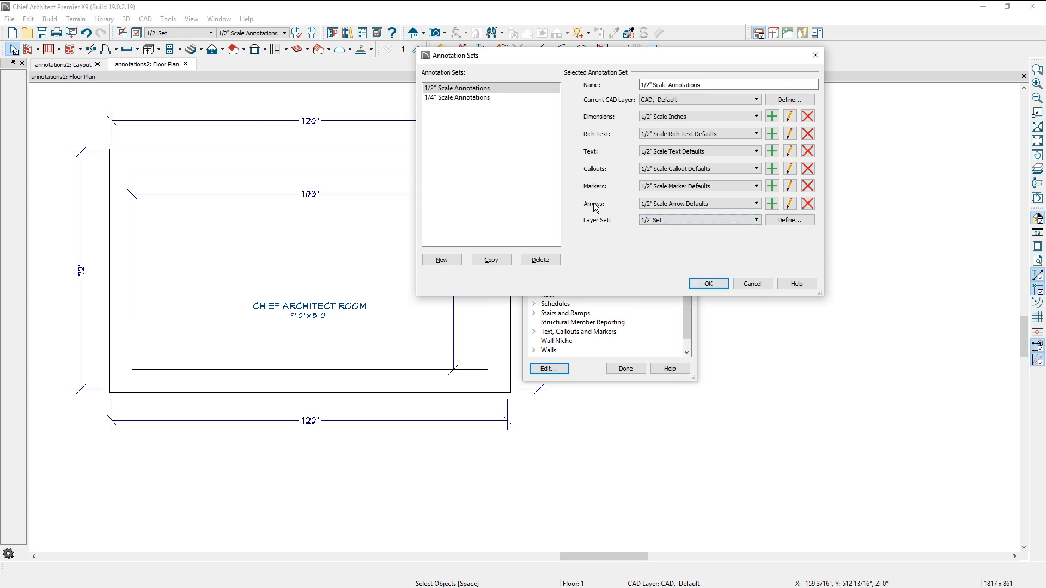
click(478, 98)
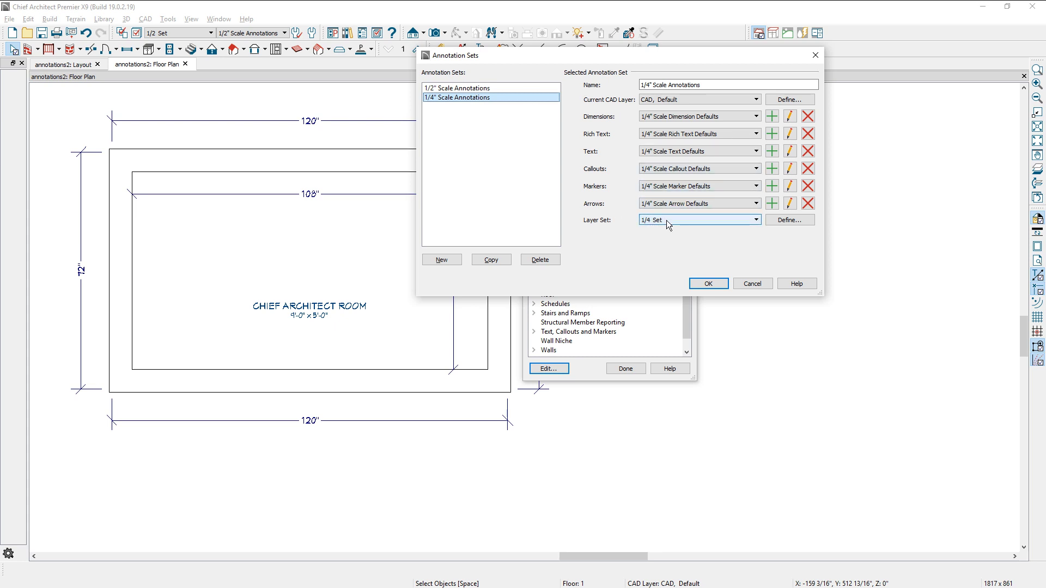
click(750, 294)
click(632, 369)
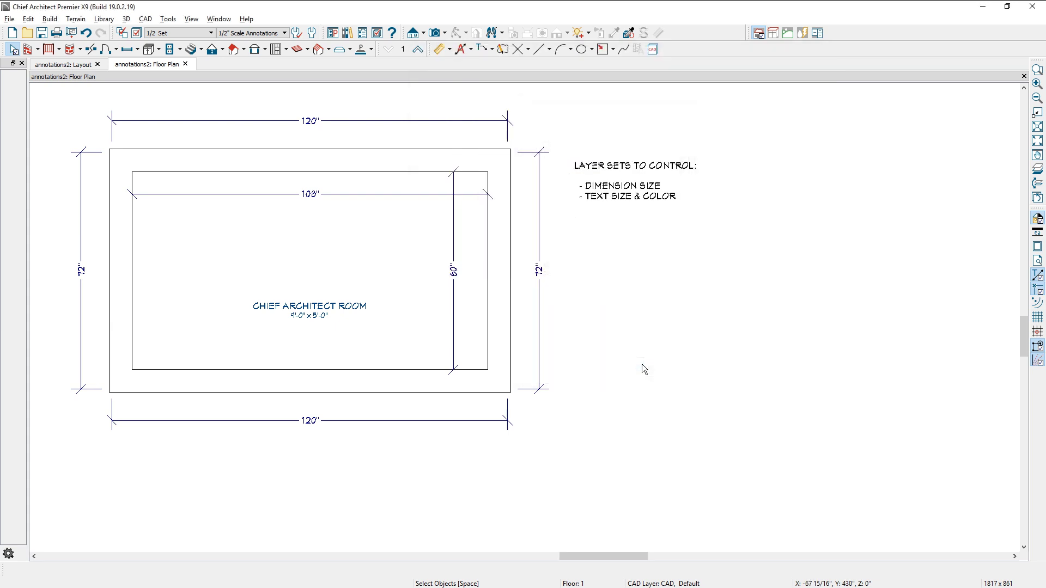
- Compare the plan display by activating 1/4" Scale Annotations and returning to 1/2" Scale Annotations
click(284, 34)
click(273, 53)
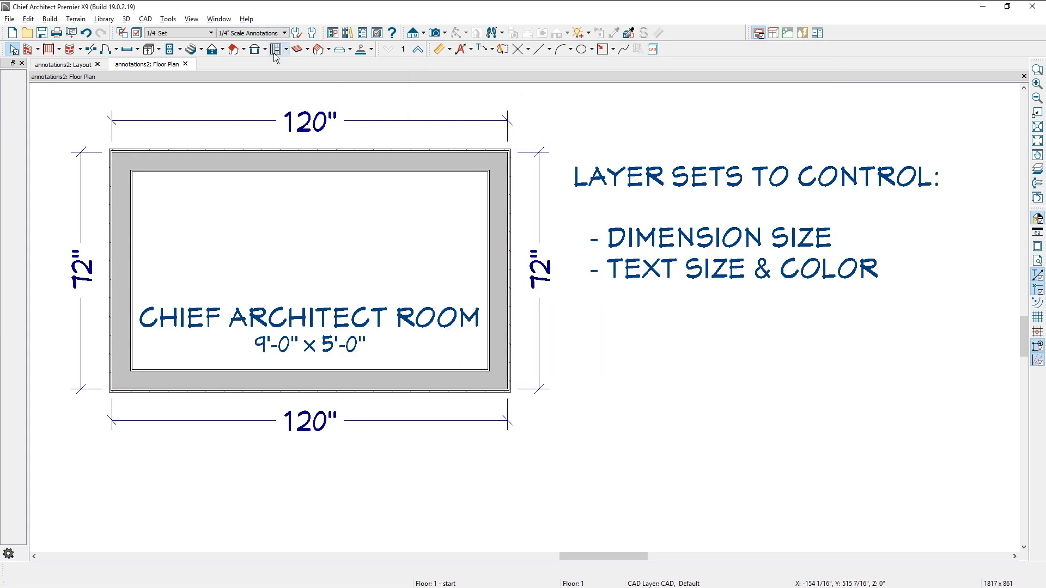
click(284, 33)
click(278, 44)
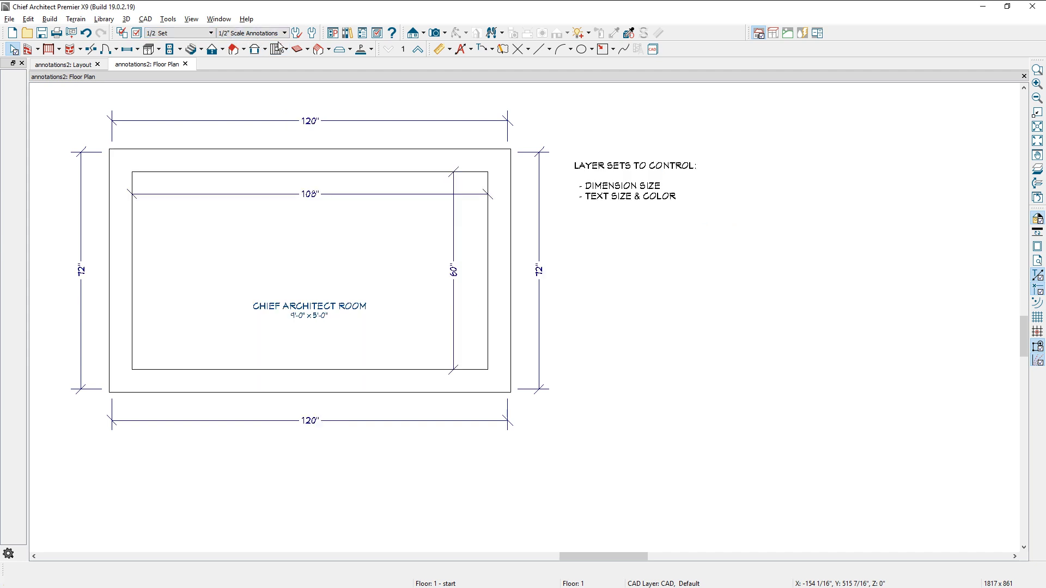
- Set both the 1/2" and 1/4" Scale Annotations sets to Use Active Layer Set
click(313, 33)
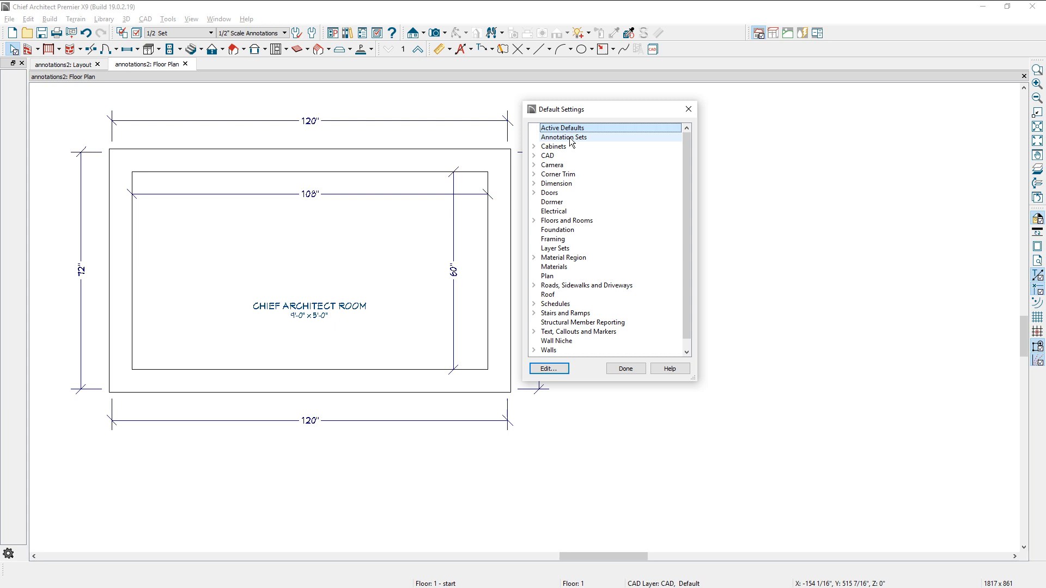
double_click(570, 140)
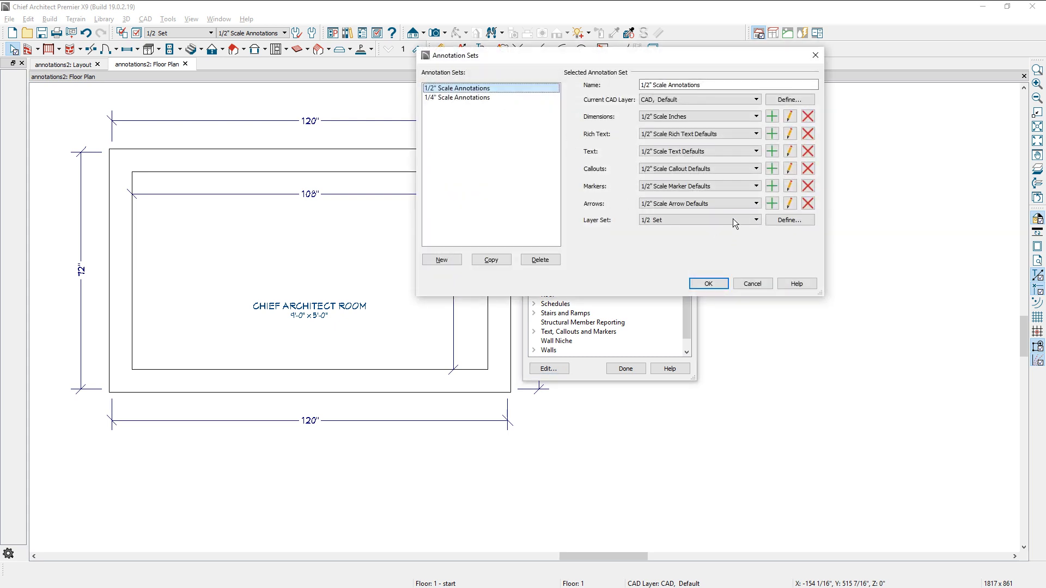
click(749, 221)
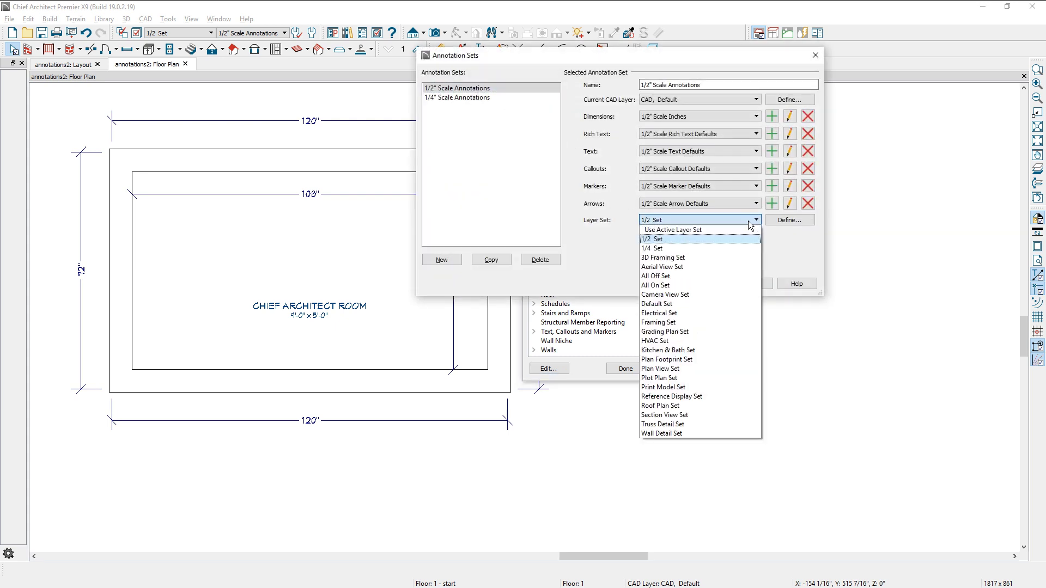
click(731, 231)
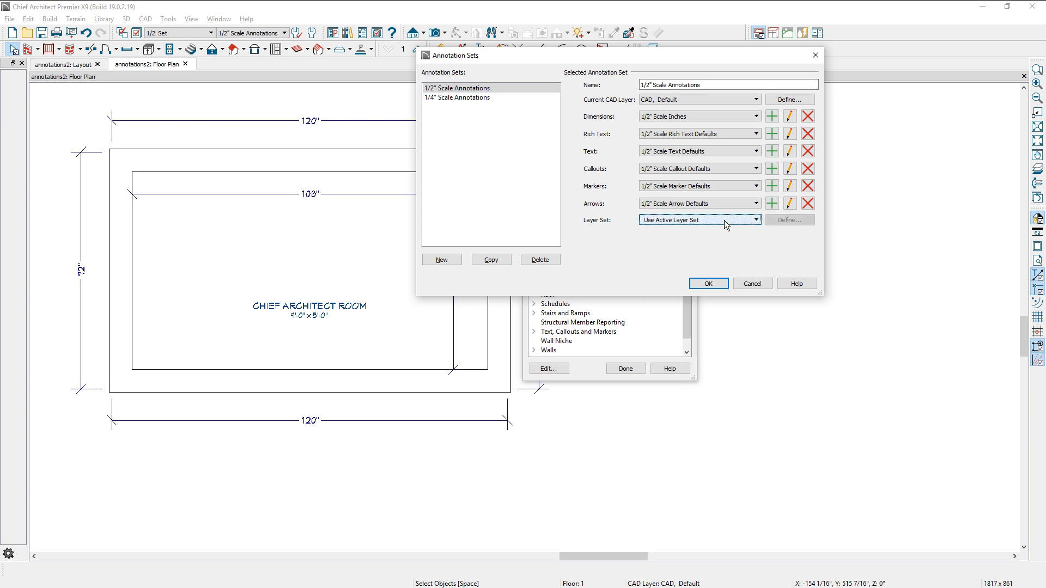
click(482, 101)
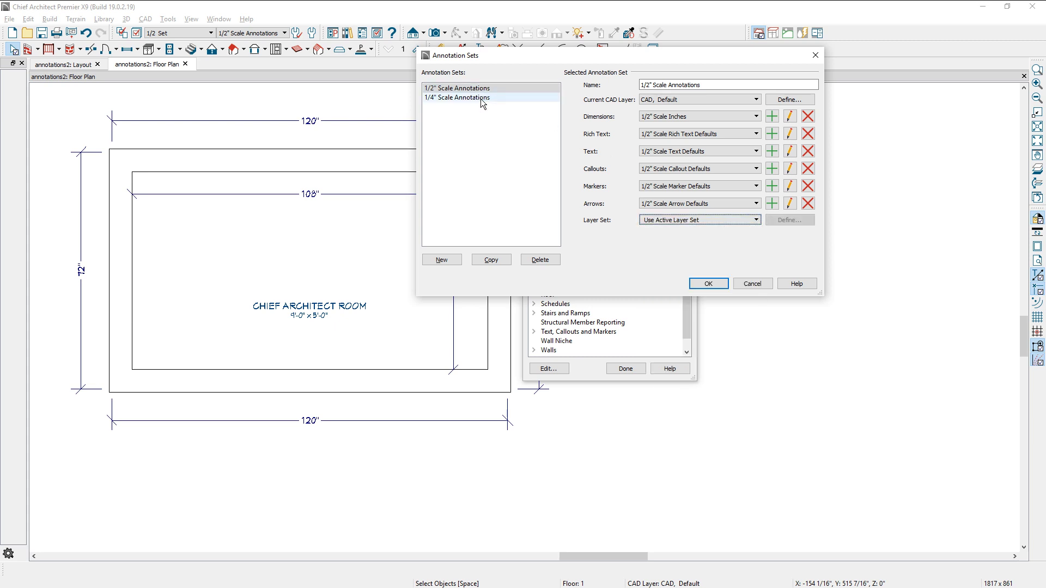
click(691, 220)
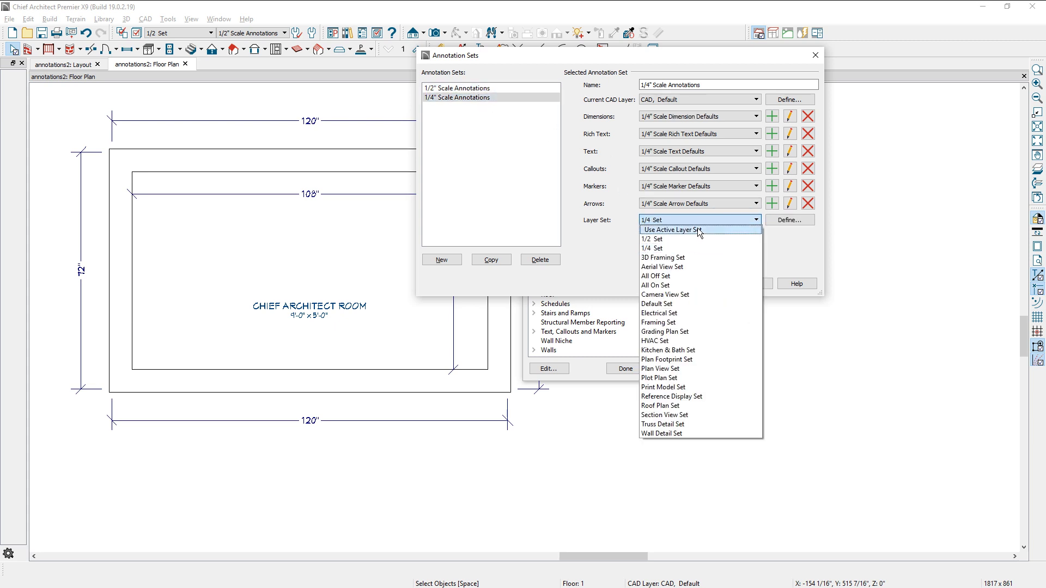
click(699, 231)
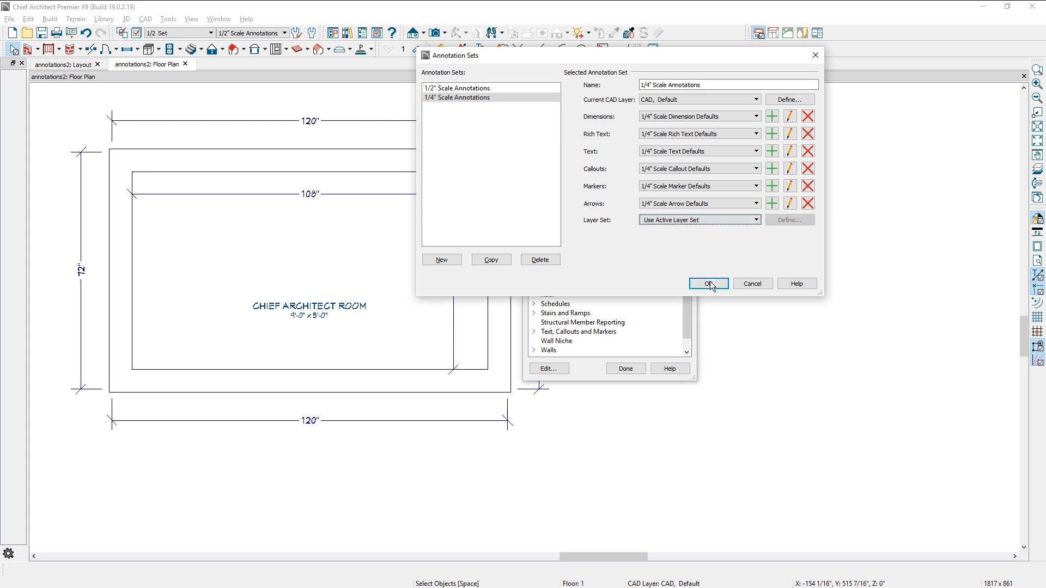
click(705, 283)
click(625, 369)
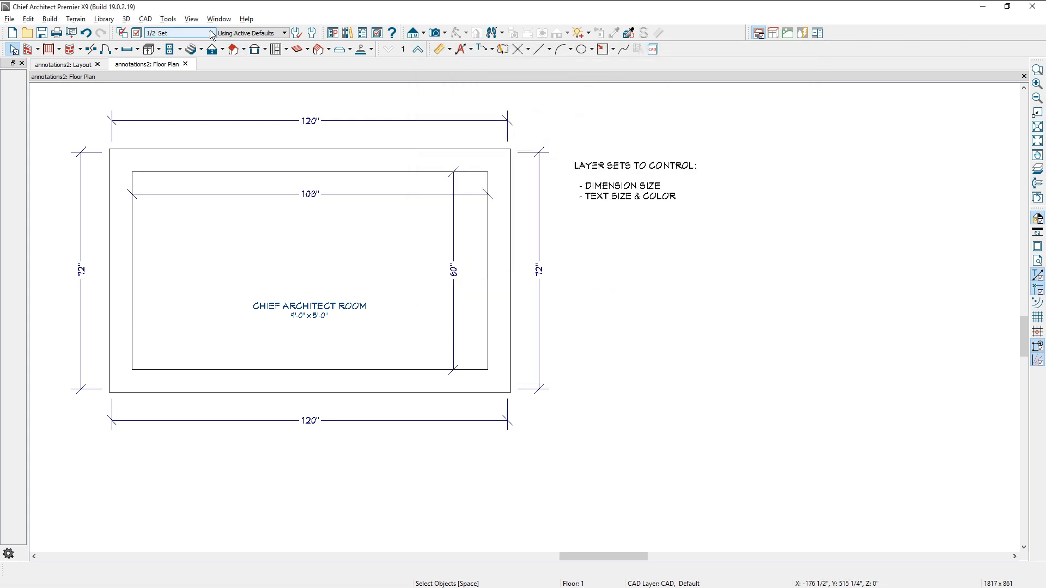
- Activate 1/2" Scale Annotations and change the floor plan's layer set to 1/4 Set
click(256, 33)
click(270, 45)
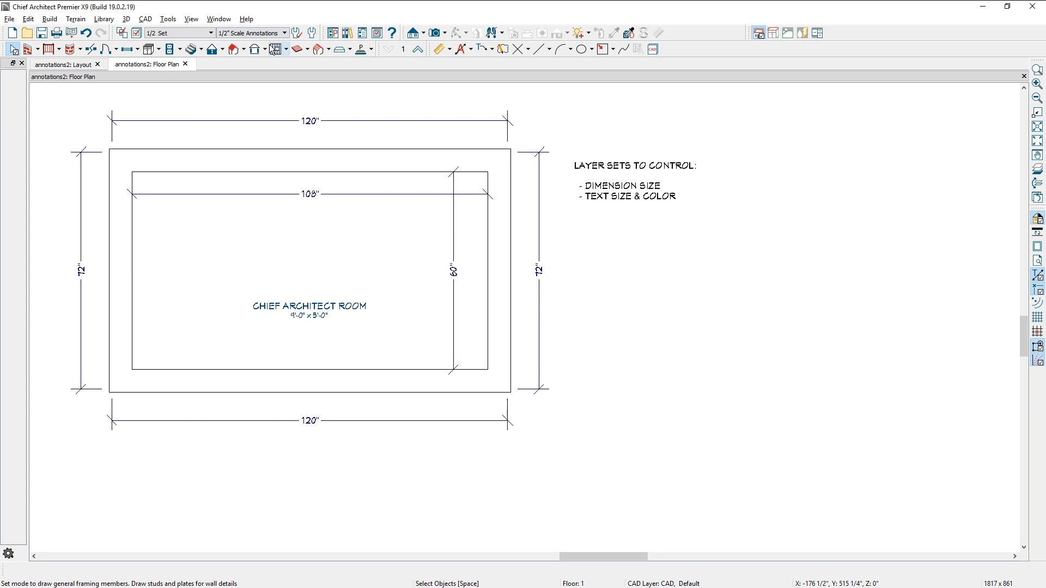
click(211, 34)
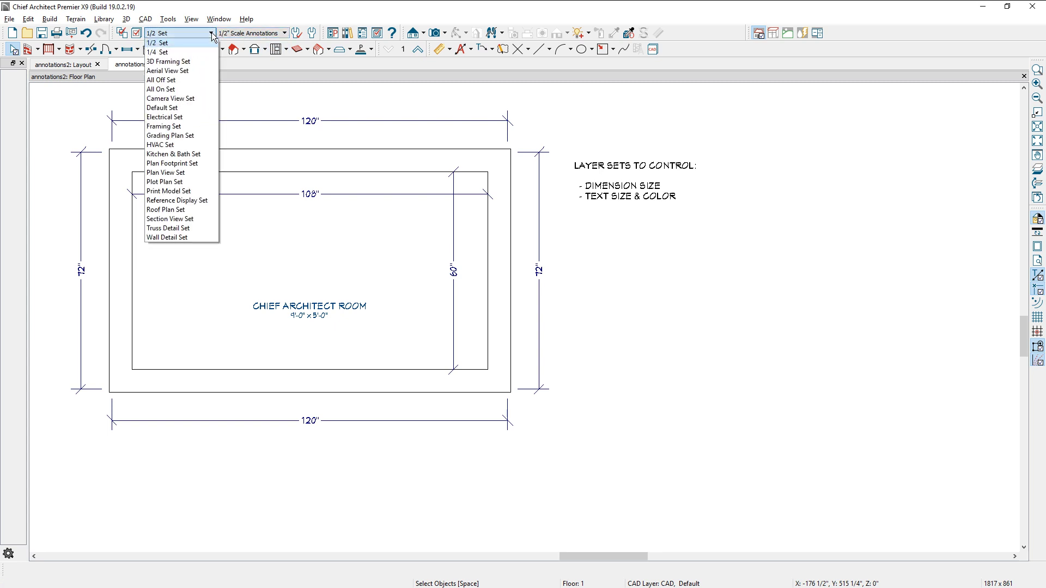
click(164, 48)
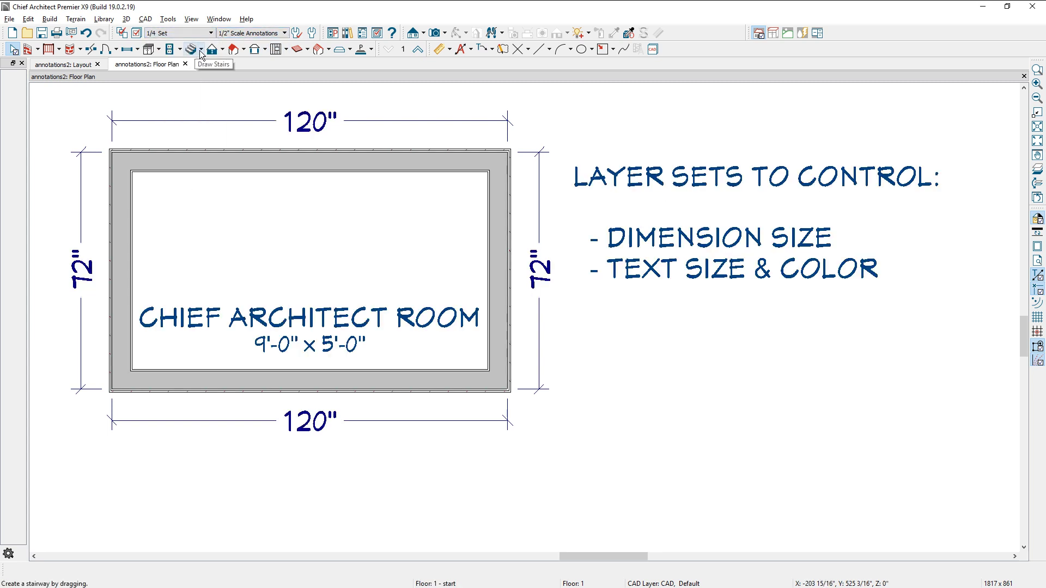
- With 1/4 Set active, switch the annotation set to 1/4" Scale Annotations and back to 1/2" Scale Annotations
click(285, 34)
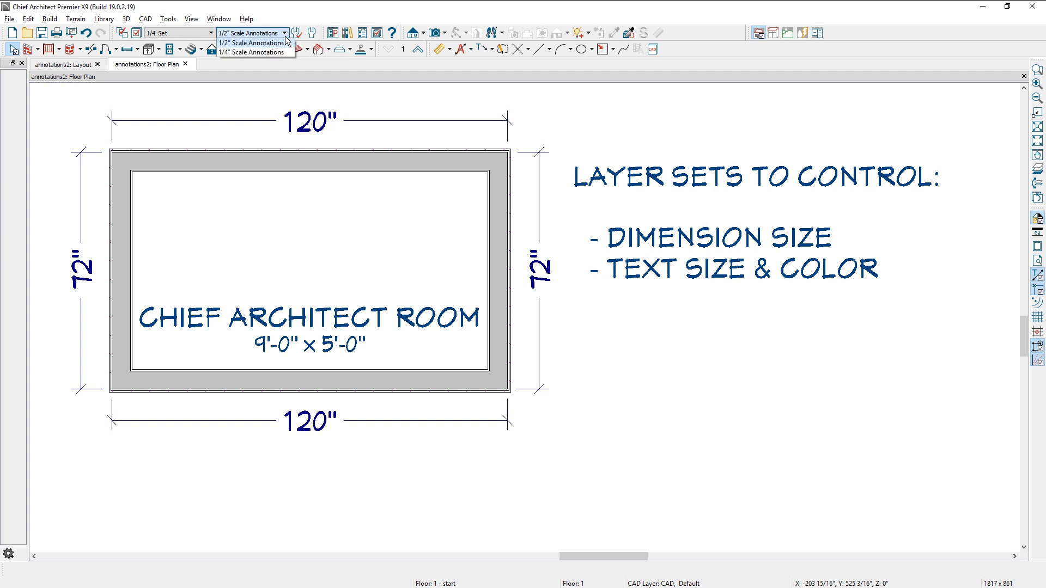
click(272, 51)
click(285, 34)
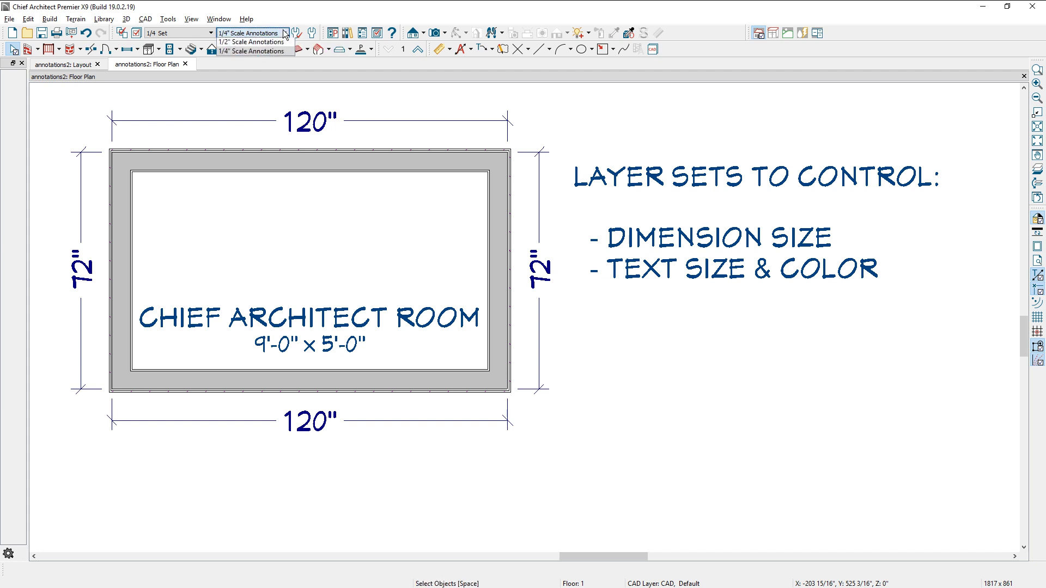
click(267, 42)
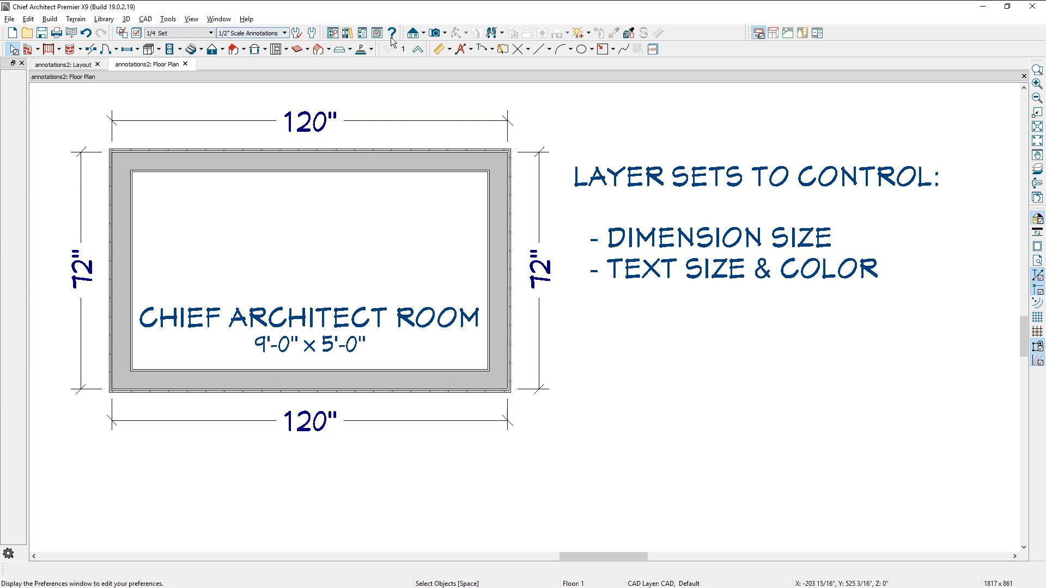
- Assign the 1/2 Set layer set to 1/2" Scale Annotations and the 1/4 Set layer set to 1/4" Scale Annotations
click(296, 32)
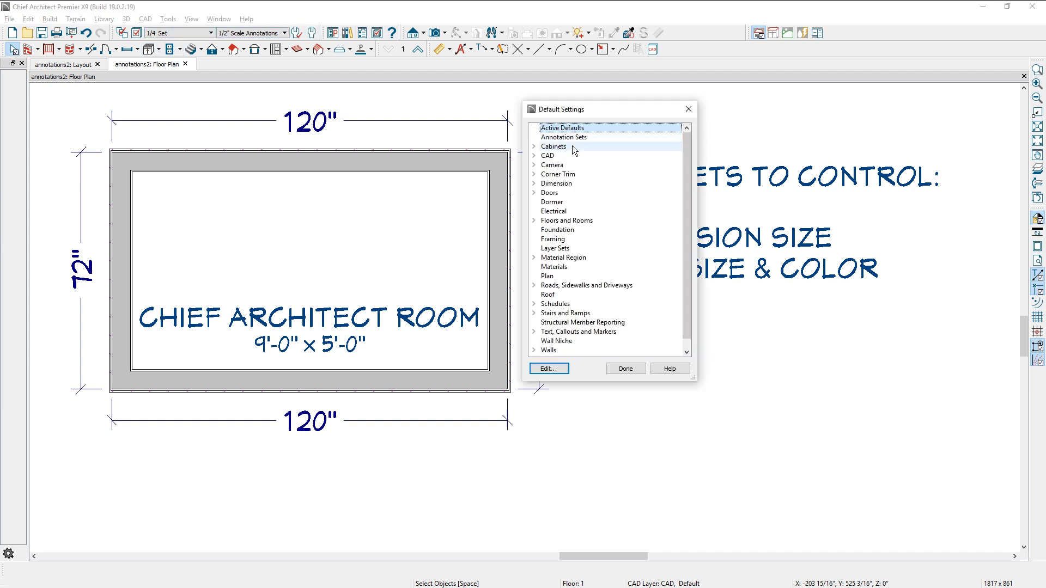
double_click(572, 138)
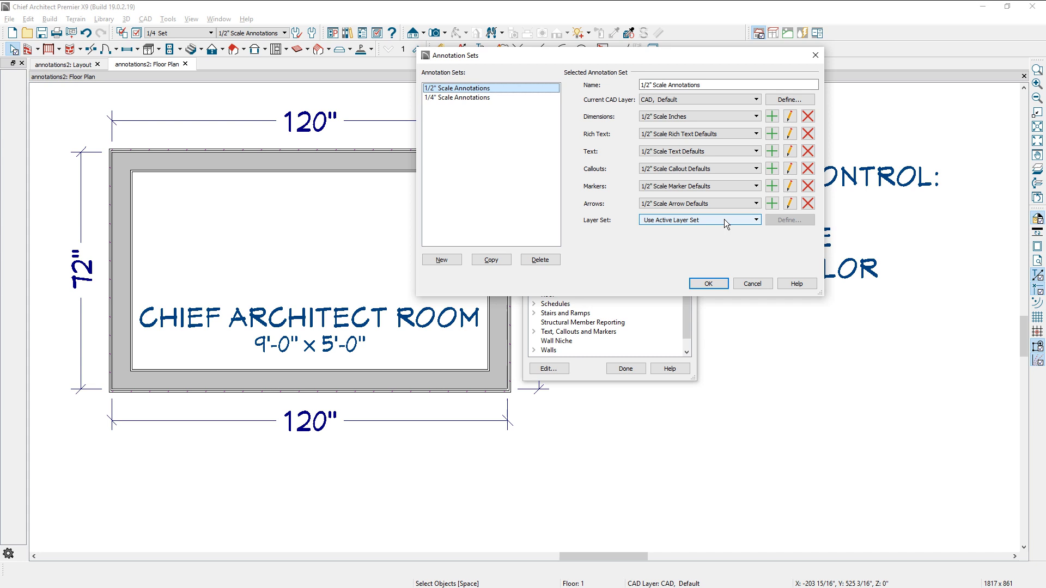
click(756, 220)
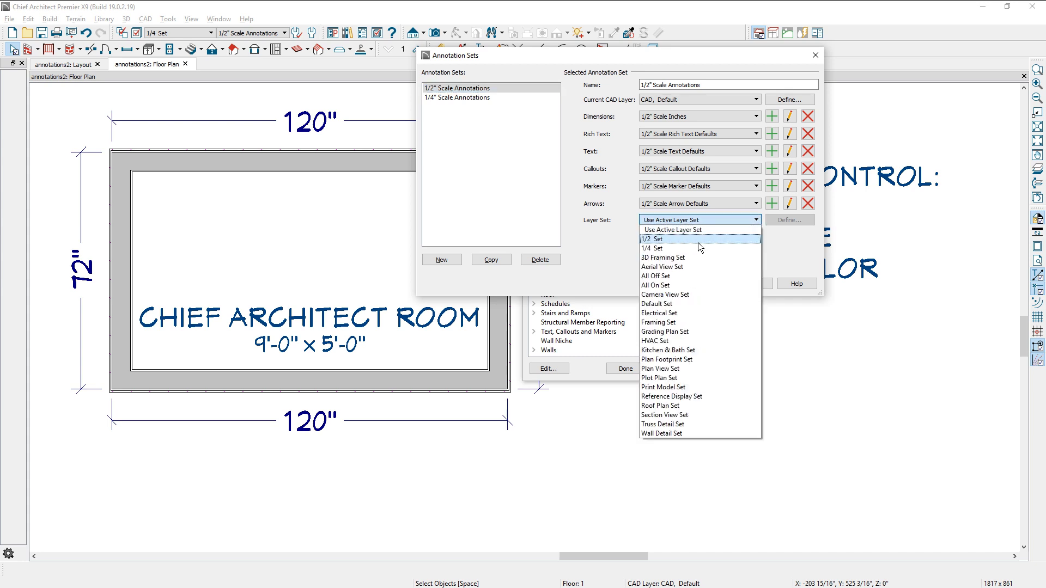
click(697, 242)
click(469, 98)
click(754, 220)
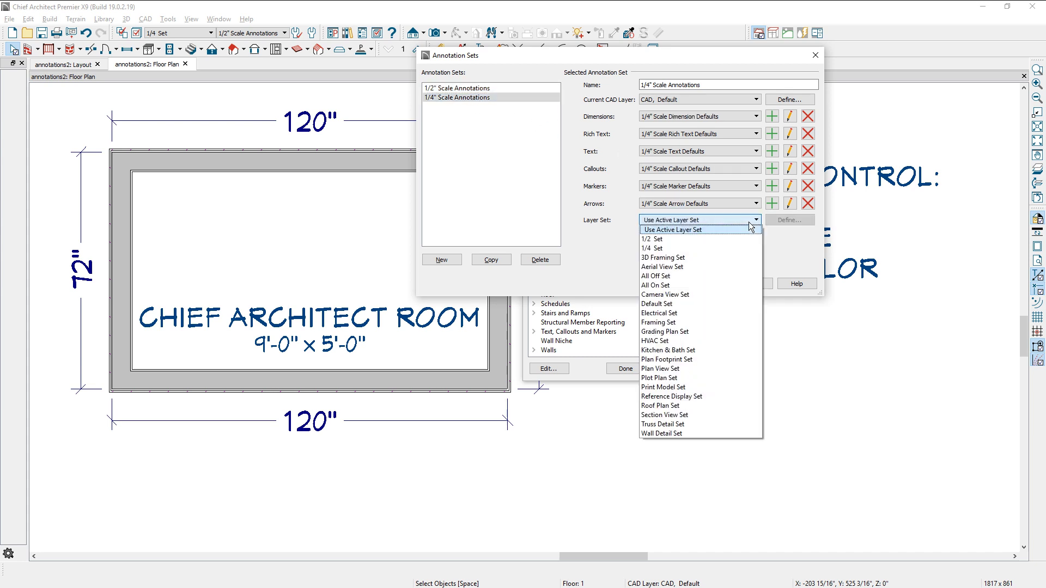
click(708, 247)
click(707, 283)
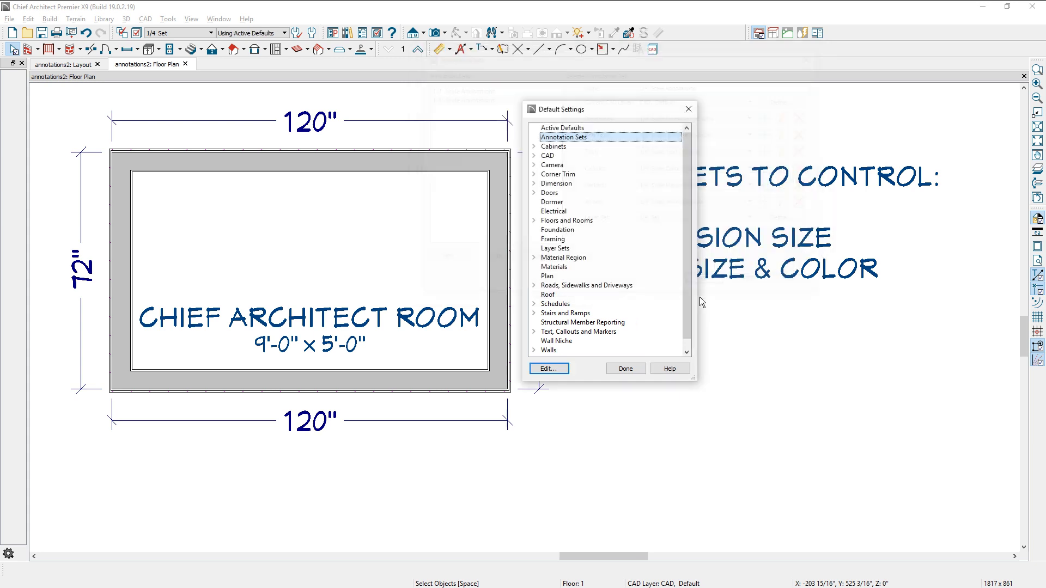
click(625, 369)
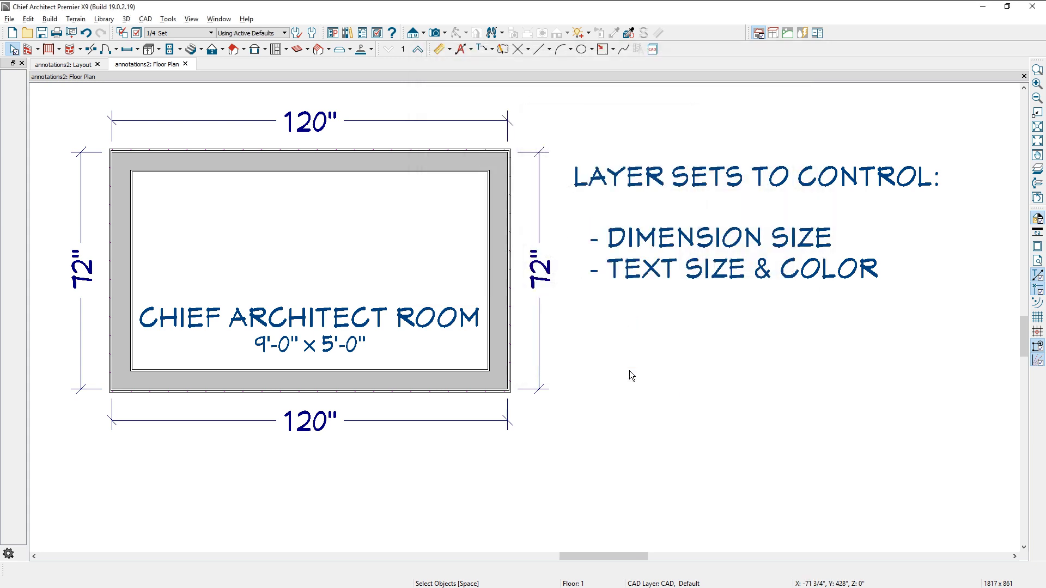
- Test the linked sets by activating 1/2" Scale Annotations, 1/4" Scale Annotations, and the 1/2 Set layer set in turn
click(284, 33)
click(265, 45)
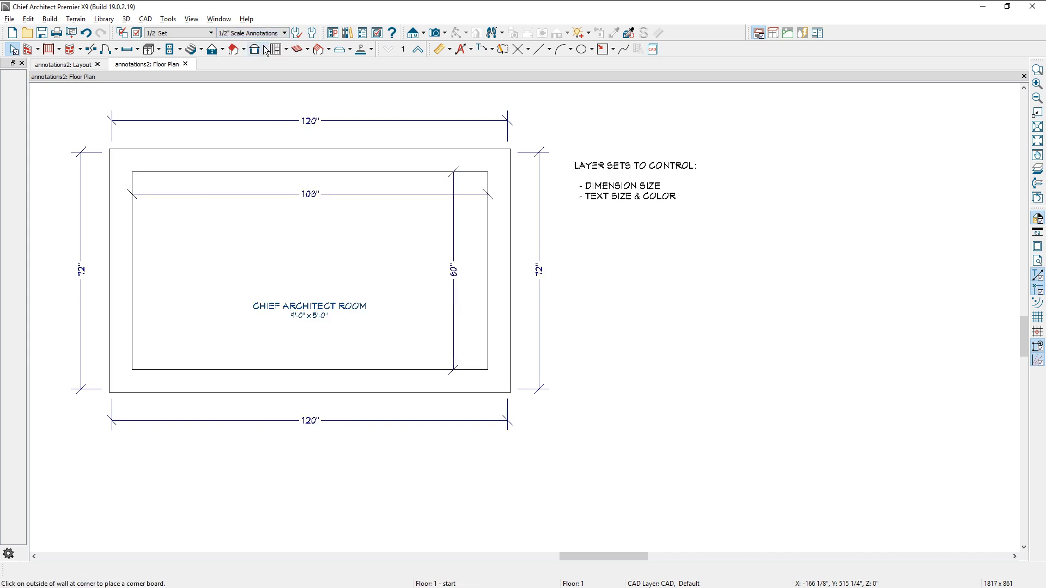
click(285, 33)
click(264, 52)
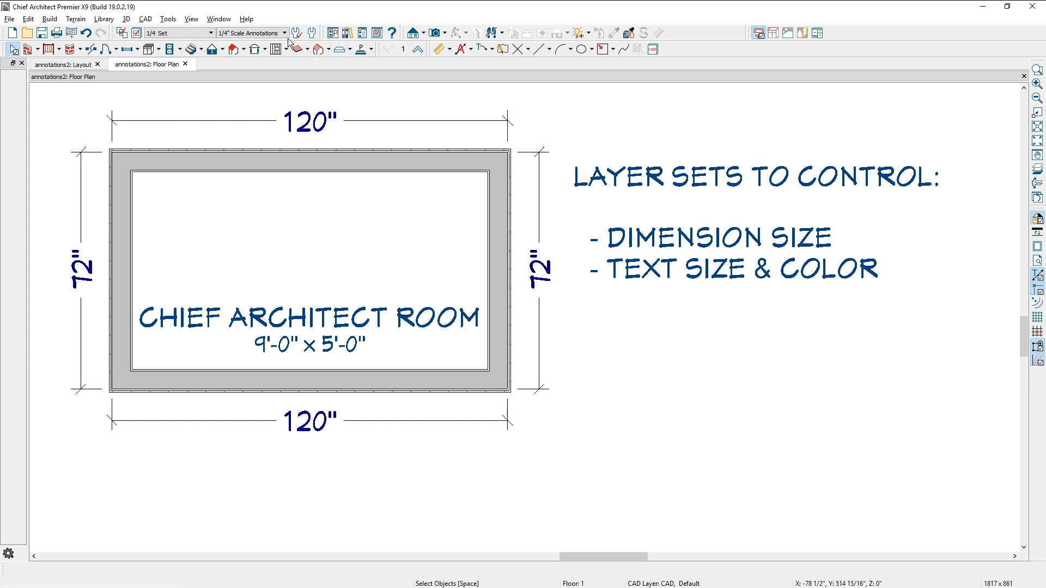
click(213, 35)
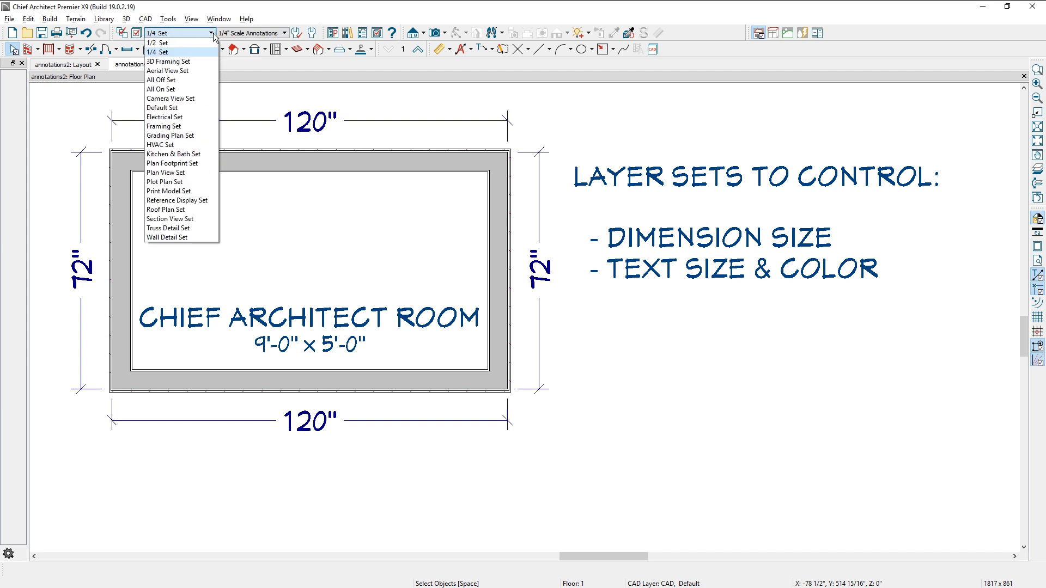
click(156, 42)
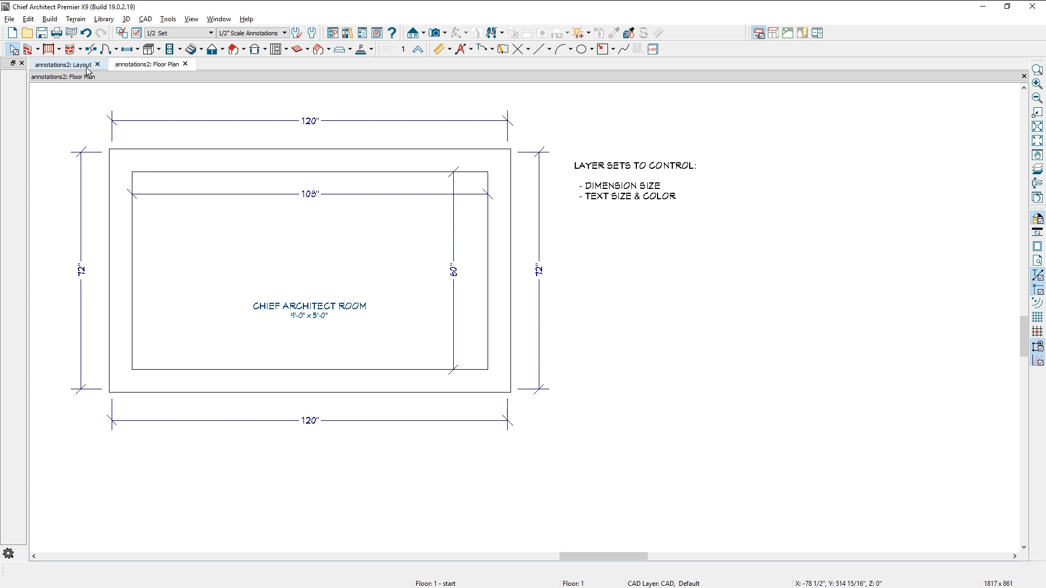
- Review both scaled plan views on the layout sheet and return to the floor plan with 1/4 Set active
click(63, 64)
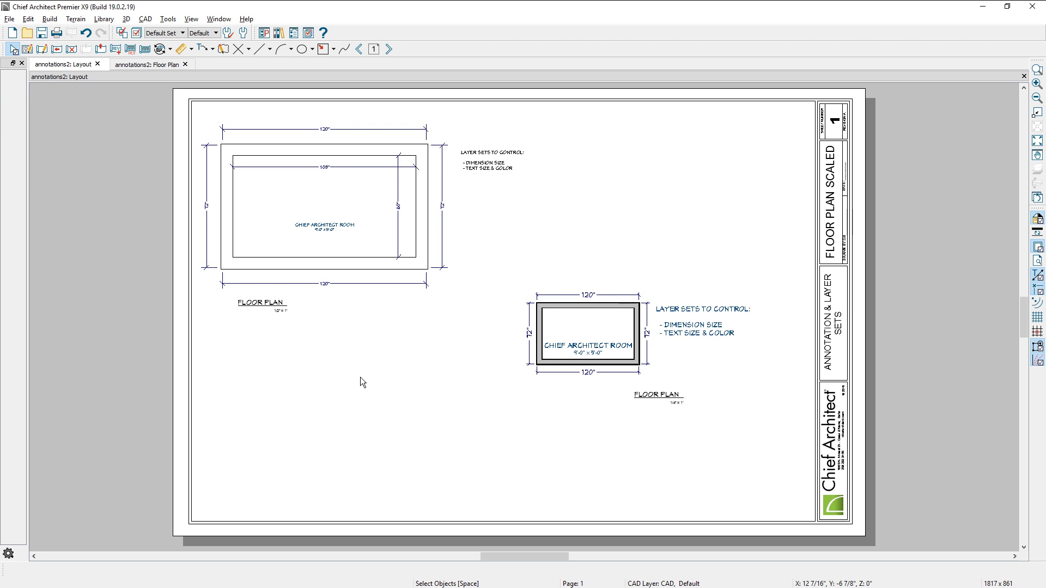
key(ctrl+Tab)
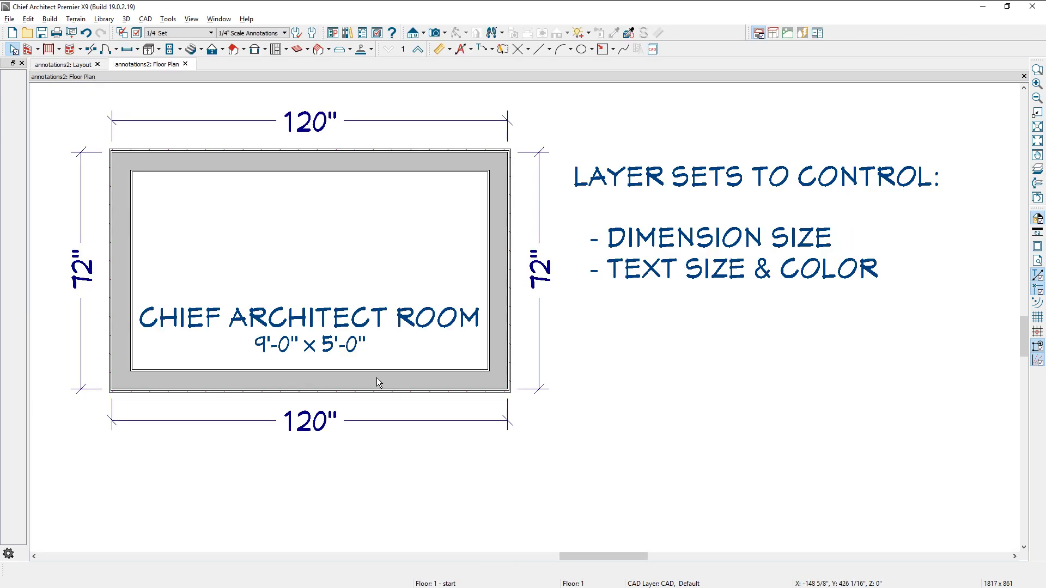